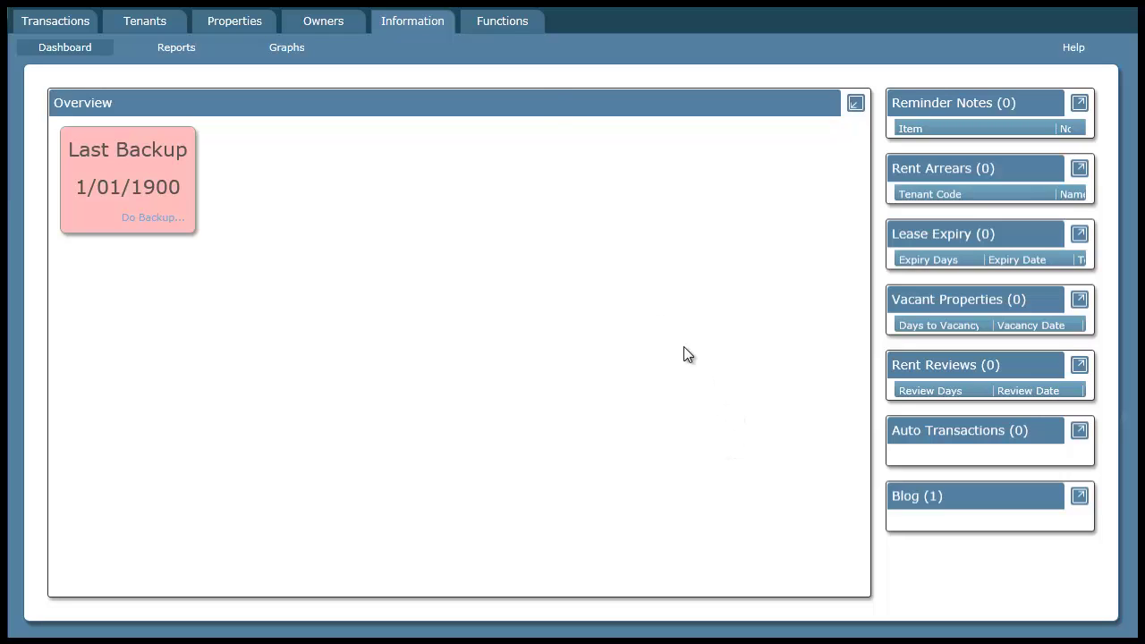
# Open the Bank Accounts setup list and select the BankA/C account
pyautogui.click(504, 29)
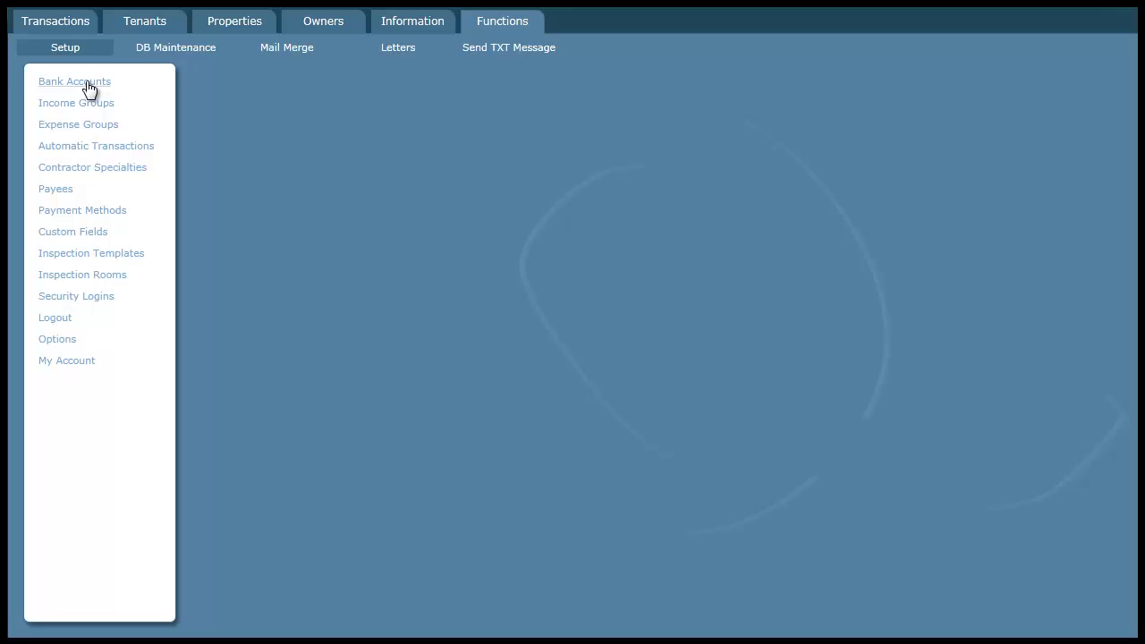
pyautogui.click(89, 83)
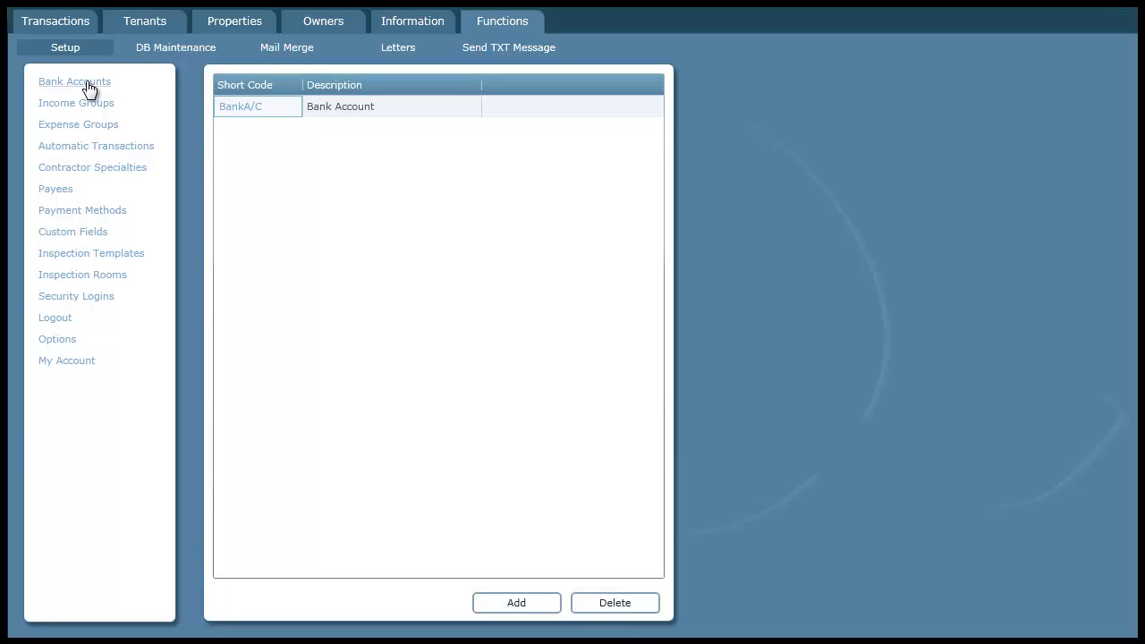
pyautogui.click(414, 110)
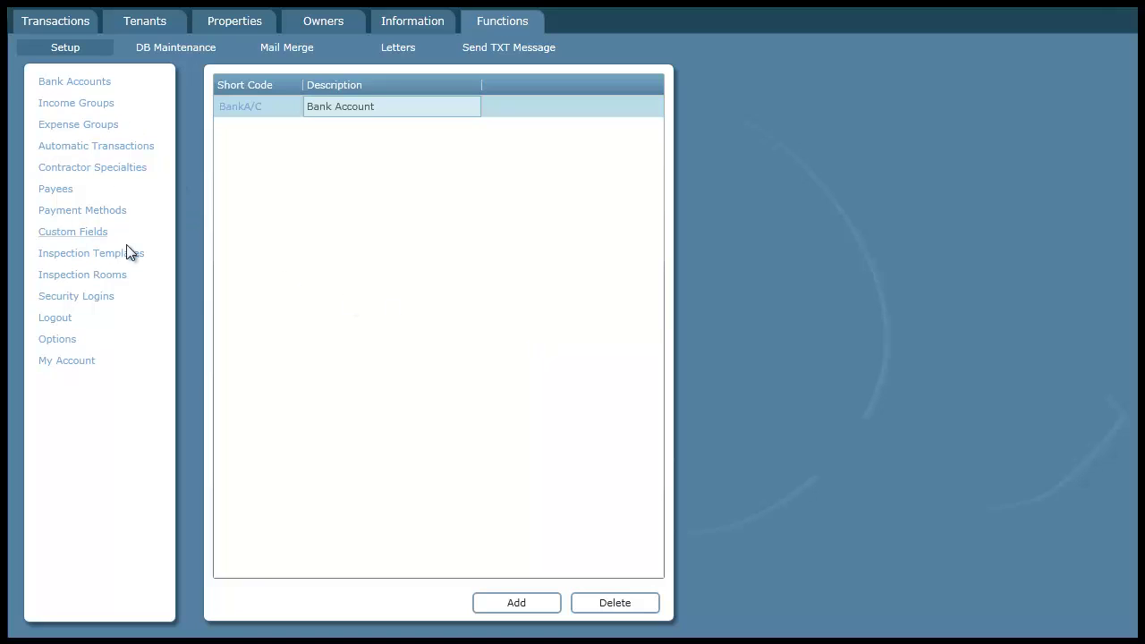
# Show the Owners list, which has no owners yet
pyautogui.click(326, 24)
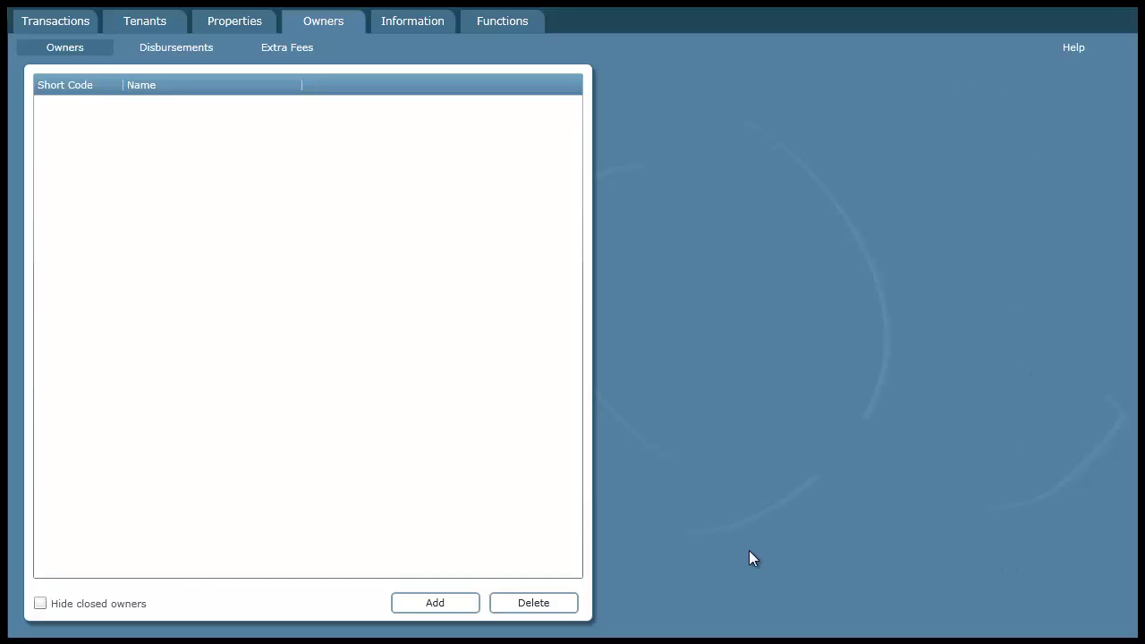
# Add owner owner1 with the owner's full name and a 10 percent fee, and save it
pyautogui.click(434, 603)
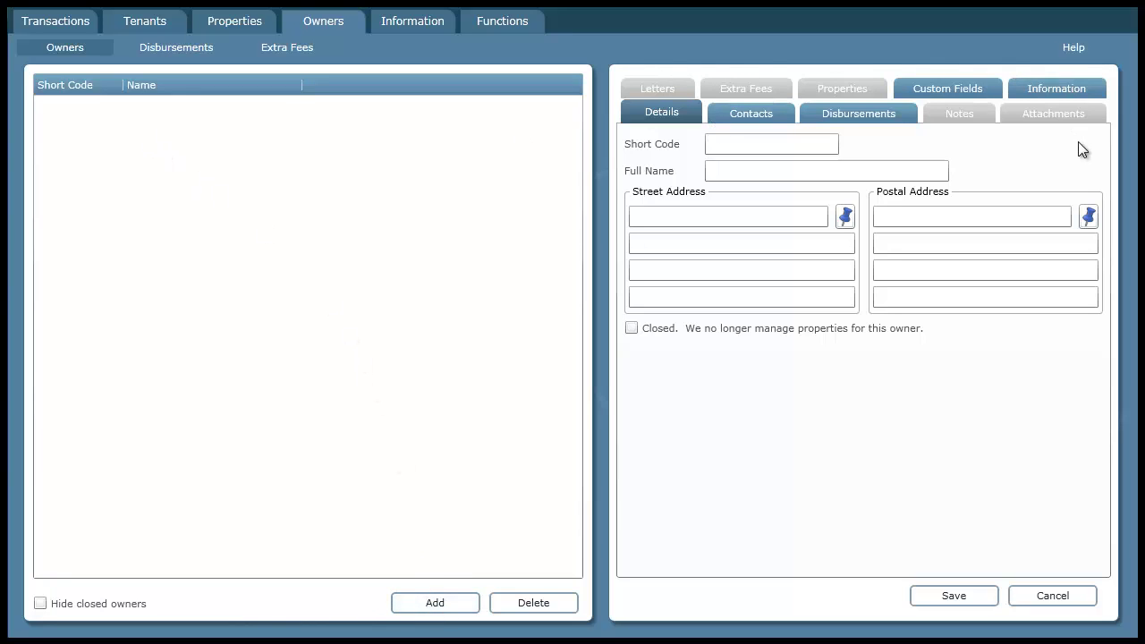
pyautogui.click(771, 142)
pyautogui.write('owner1')
pyautogui.press('Tab')
pyautogui.write('M')
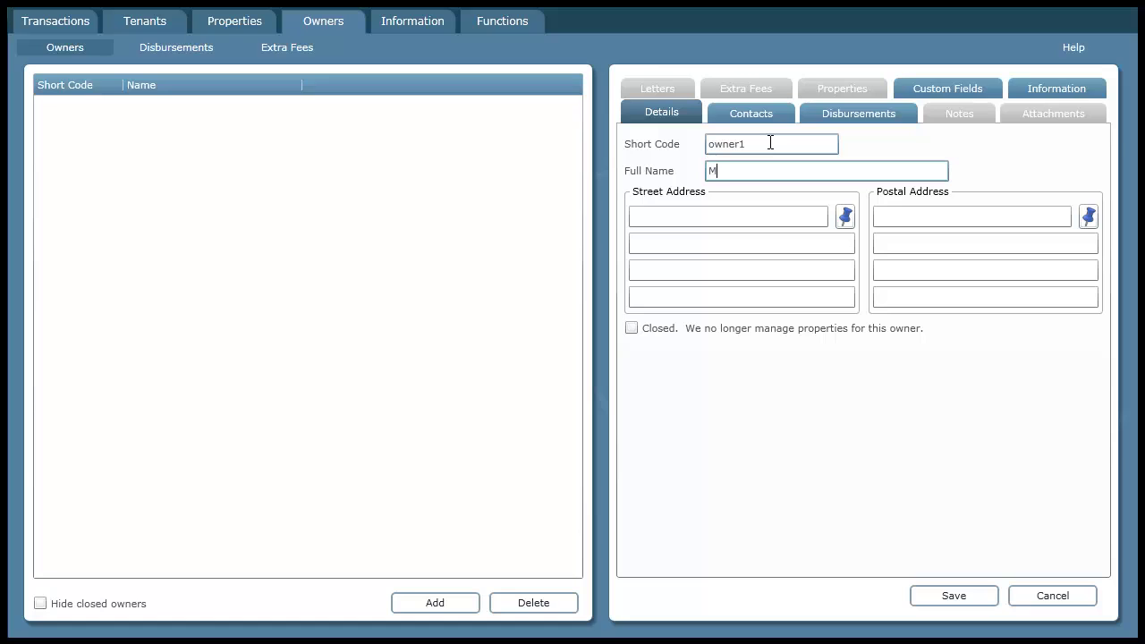
pyautogui.write('r Owner 1')
pyautogui.click(856, 112)
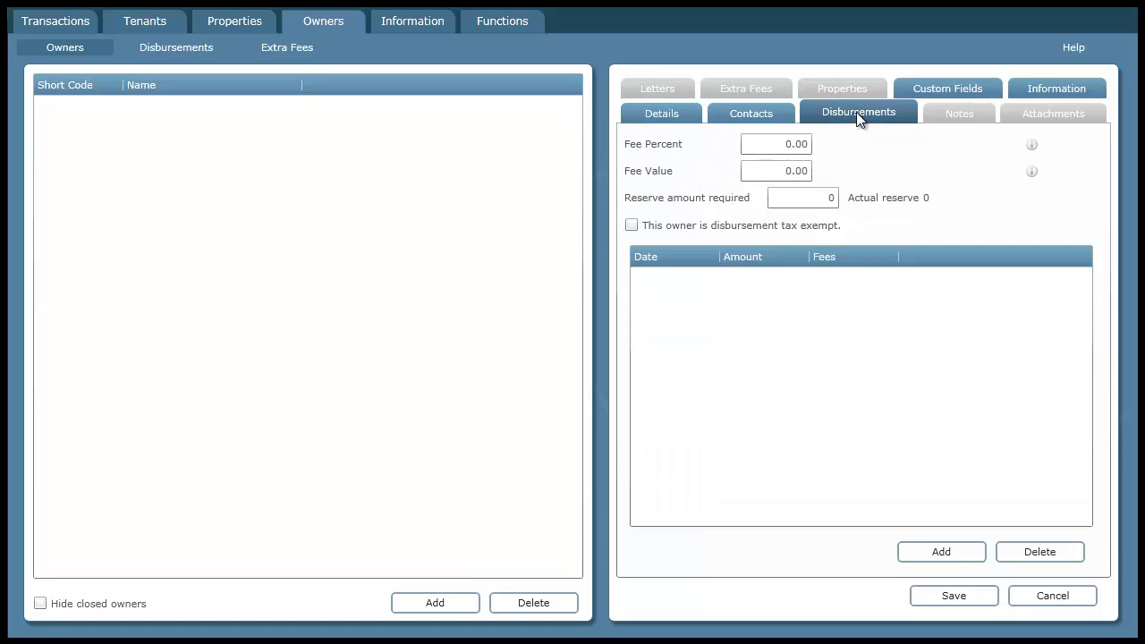
pyautogui.click(776, 144)
pyautogui.write('10')
pyautogui.click(954, 595)
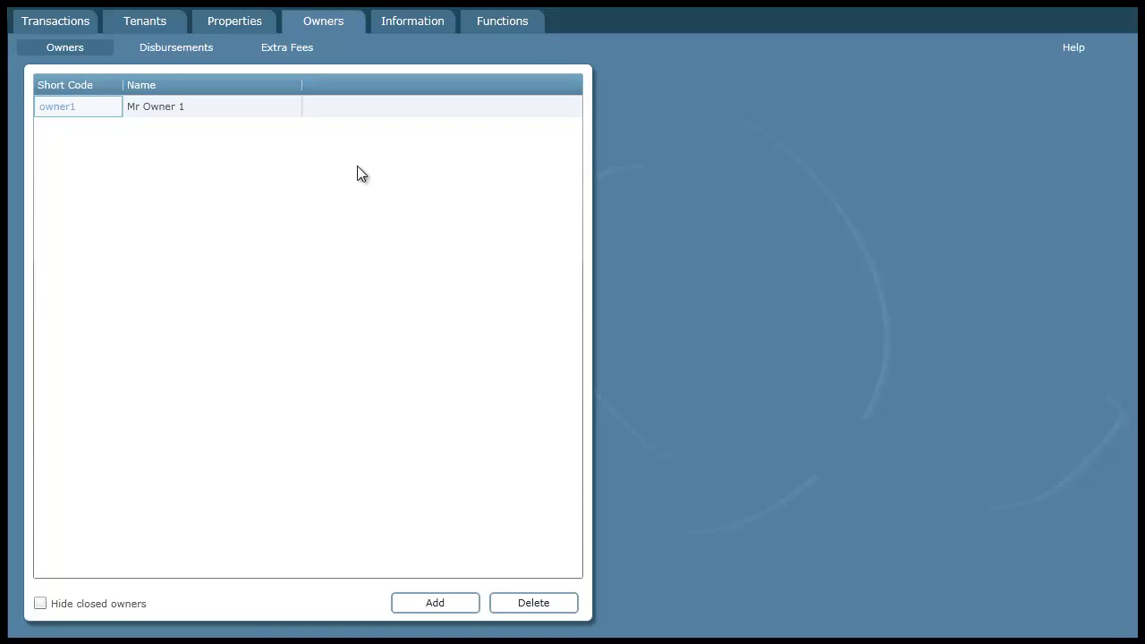
pyautogui.click(65, 109)
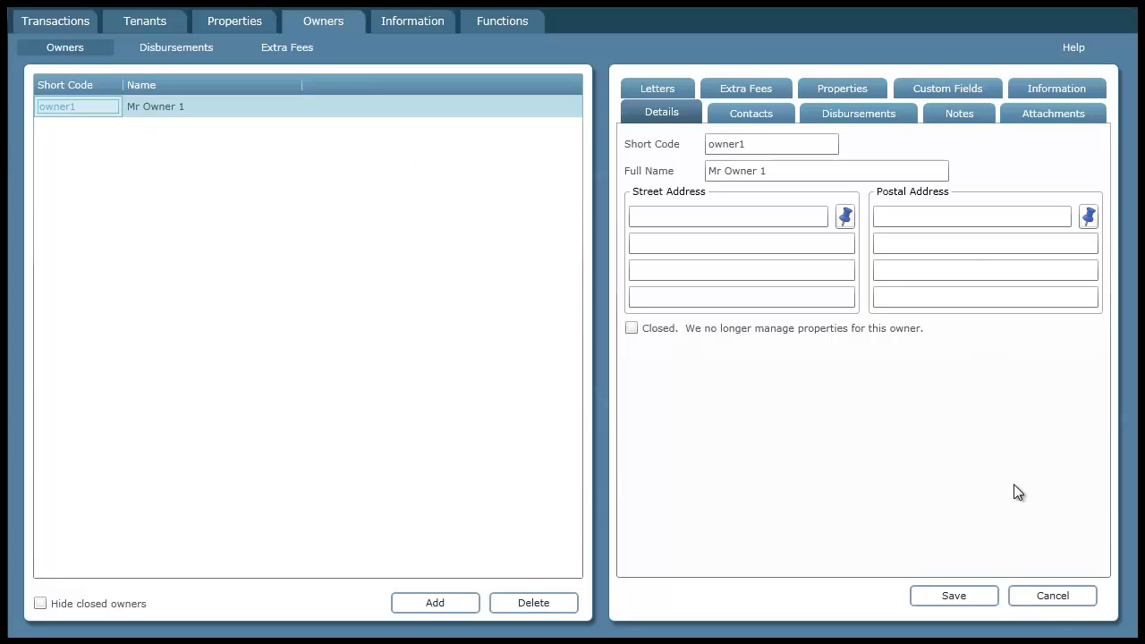
pyautogui.click(1051, 597)
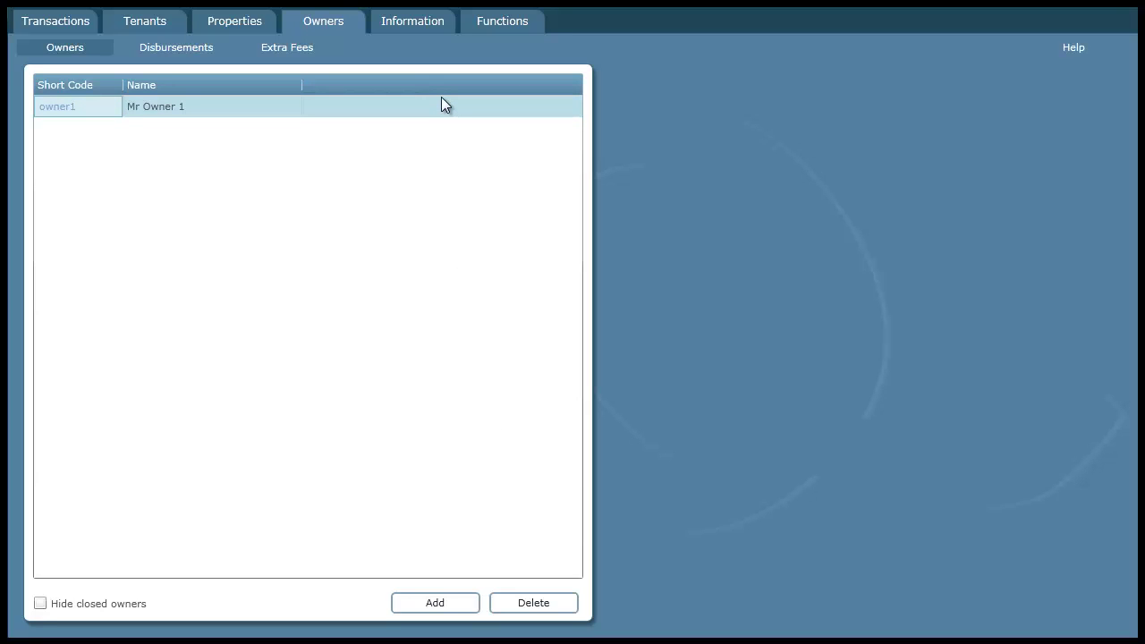
# Add property 1, owned by owner1 with default bank account BankA/C, and save it
pyautogui.click(241, 24)
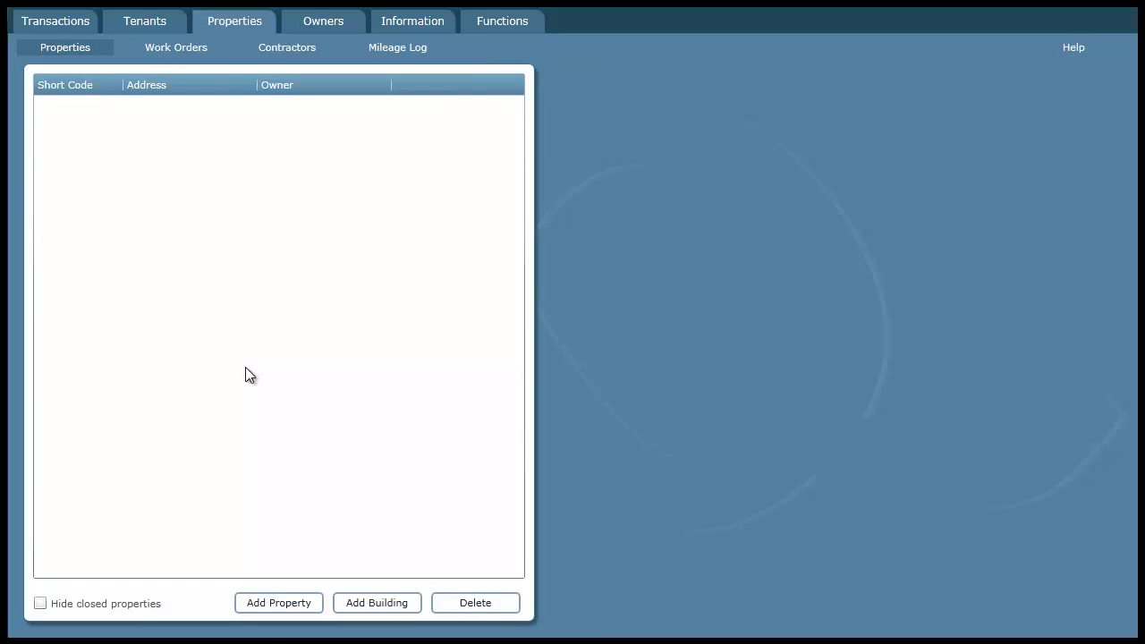
pyautogui.click(274, 604)
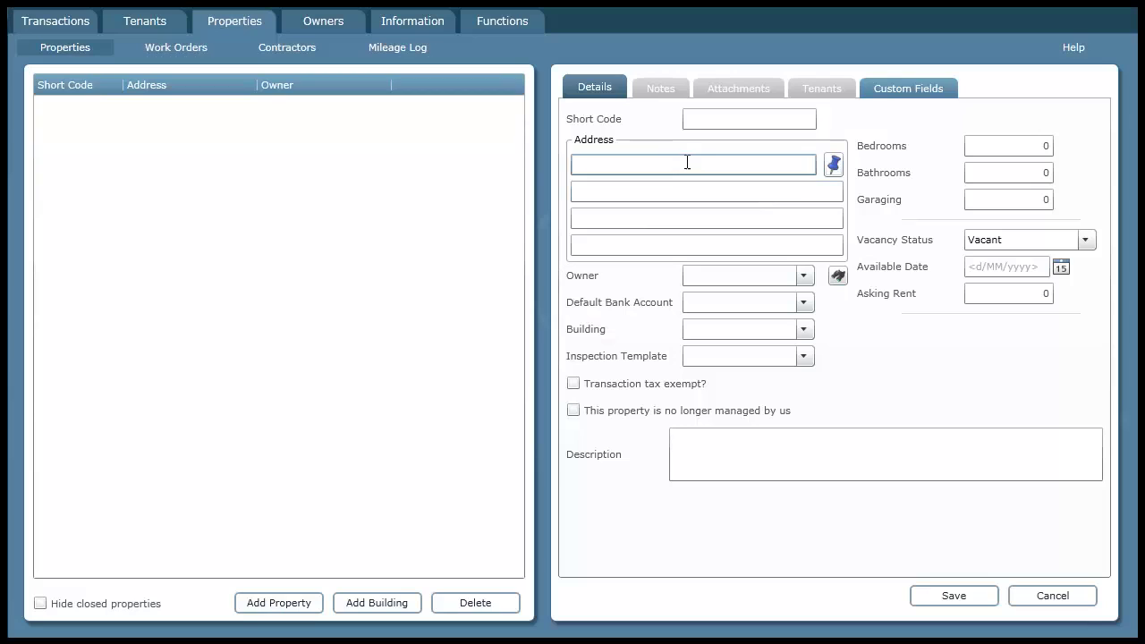
pyautogui.click(708, 116)
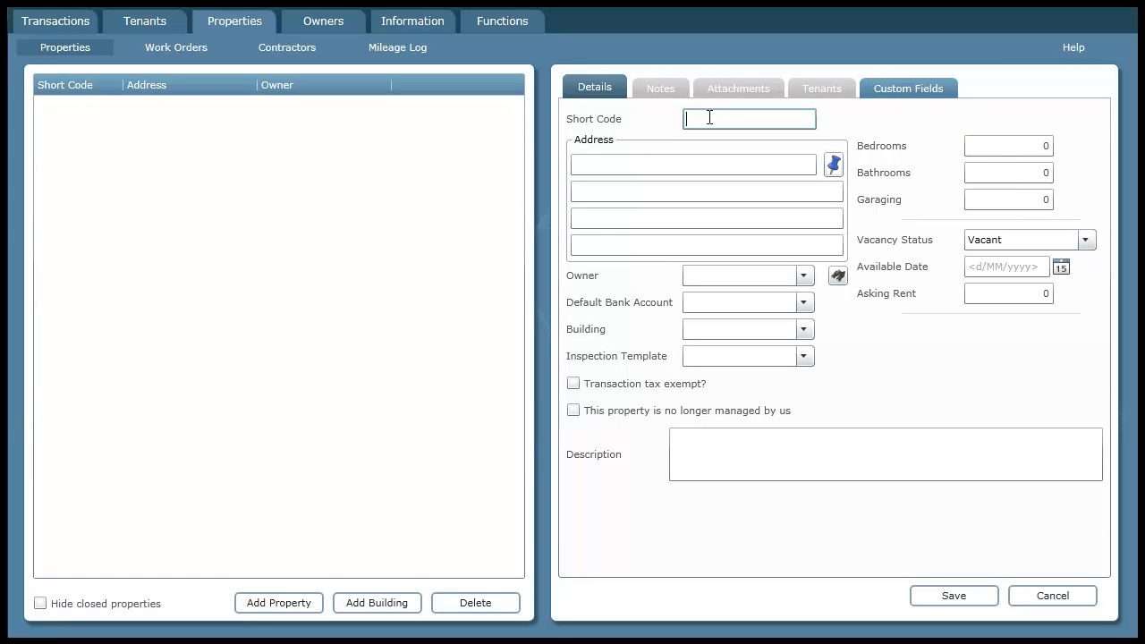
pyautogui.write('property 1')
pyautogui.press('Tab')
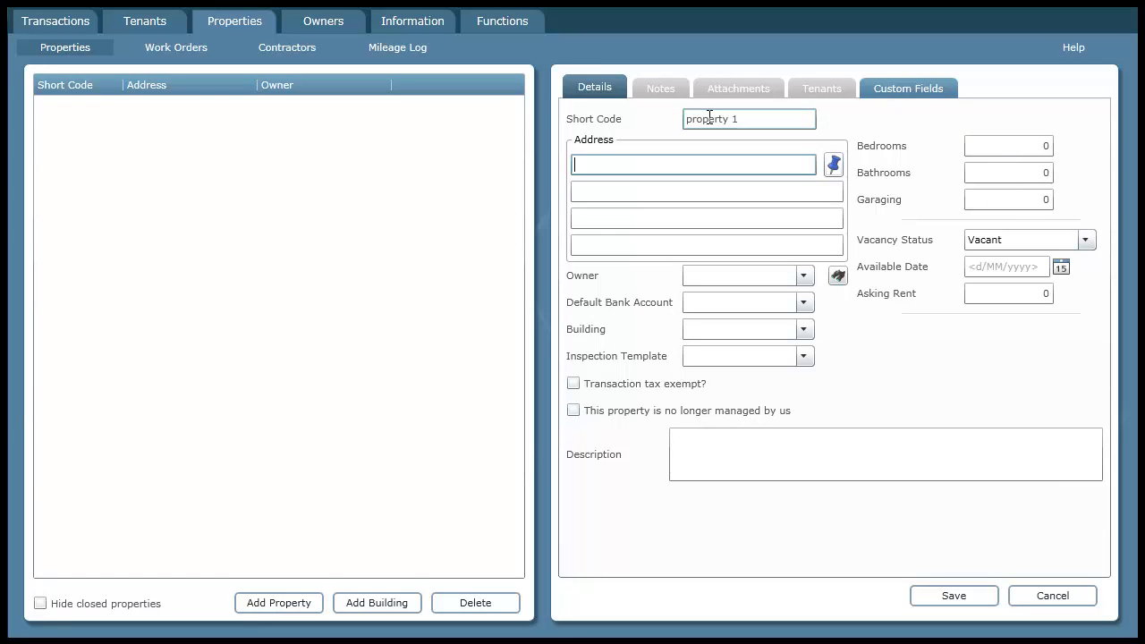
pyautogui.click(808, 279)
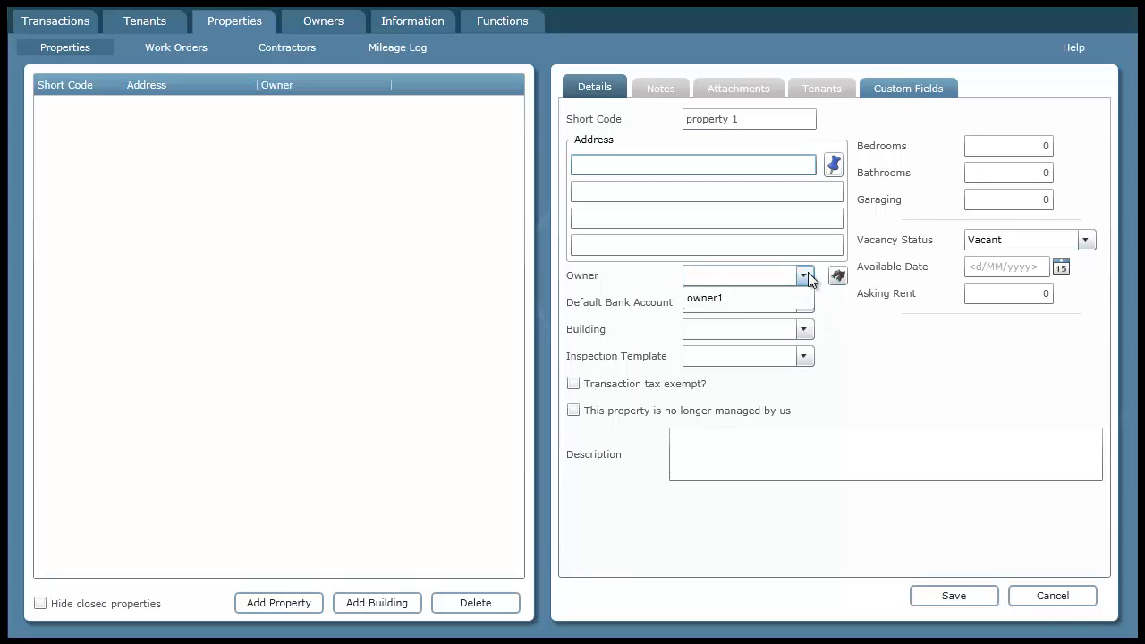
pyautogui.click(729, 299)
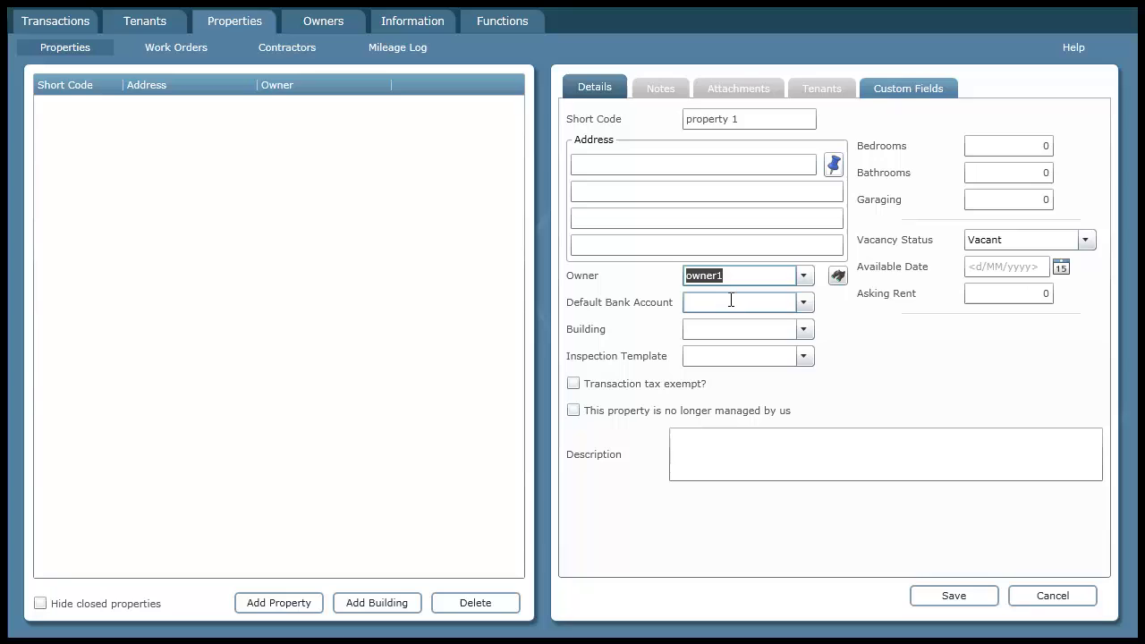
pyautogui.click(807, 302)
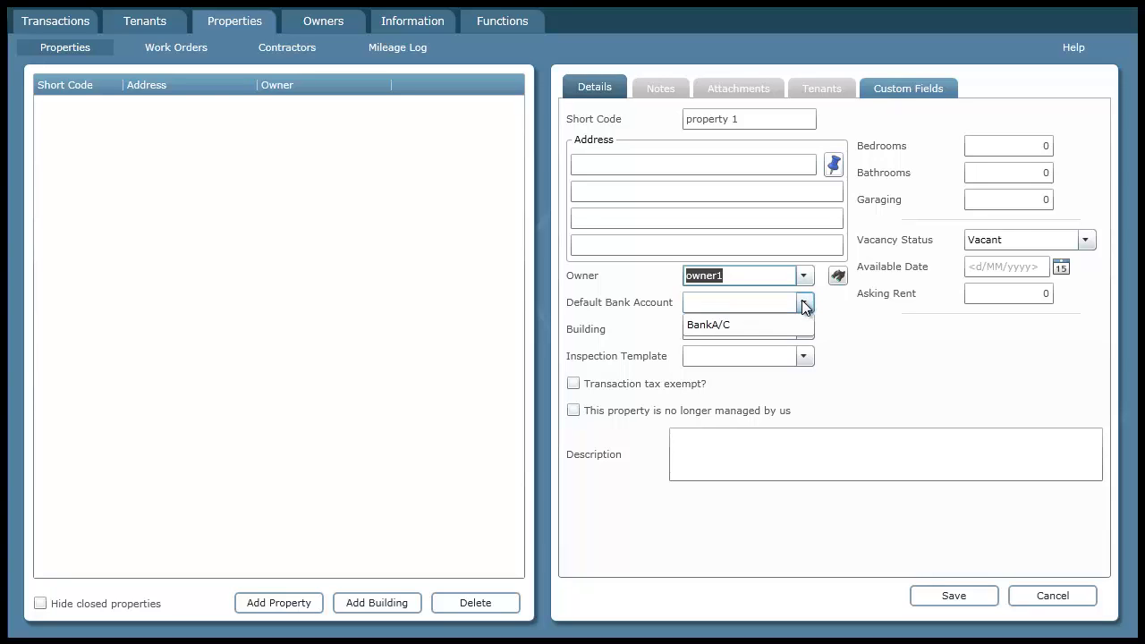
pyautogui.click(750, 325)
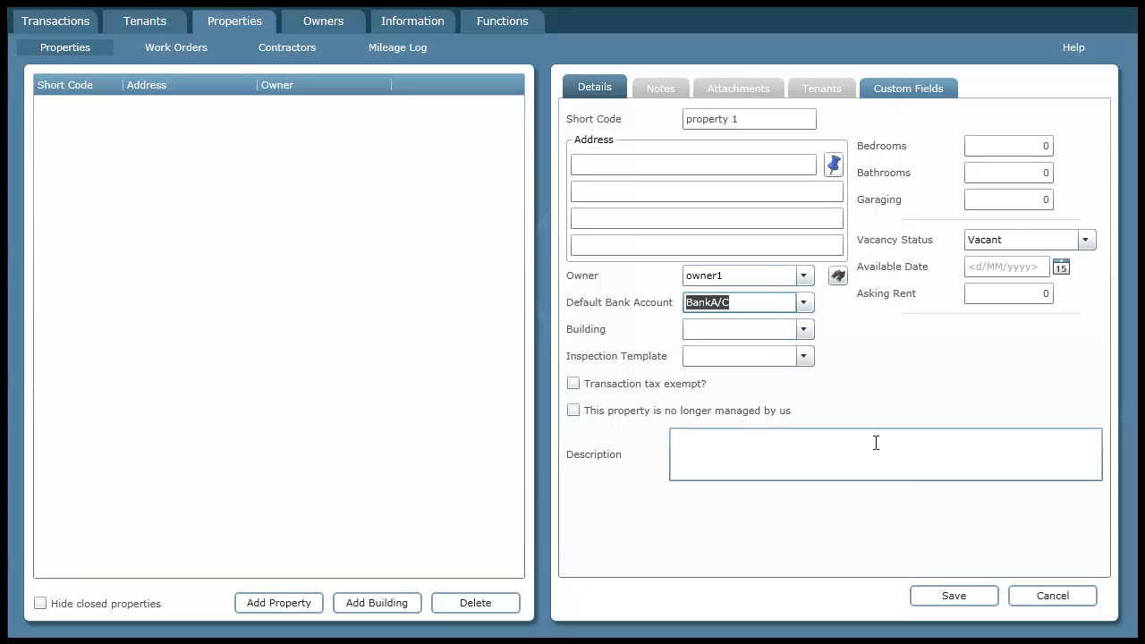
pyautogui.click(967, 601)
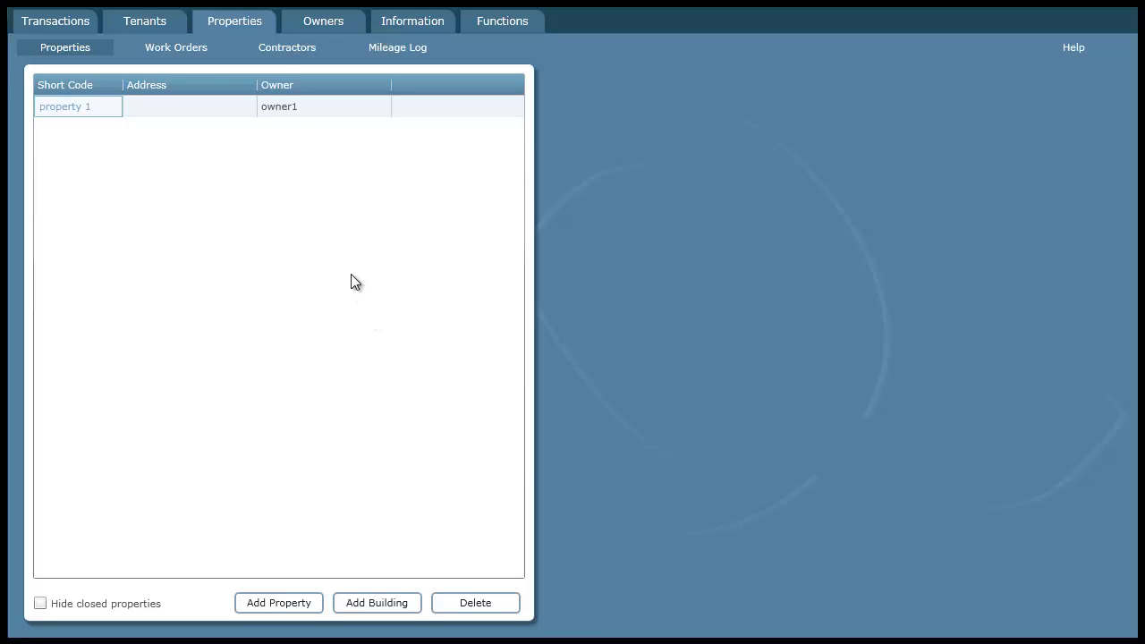
# Enter new tenant 'tenant 1' with full name, property 1 and start date 27/06/2012
pyautogui.click(145, 26)
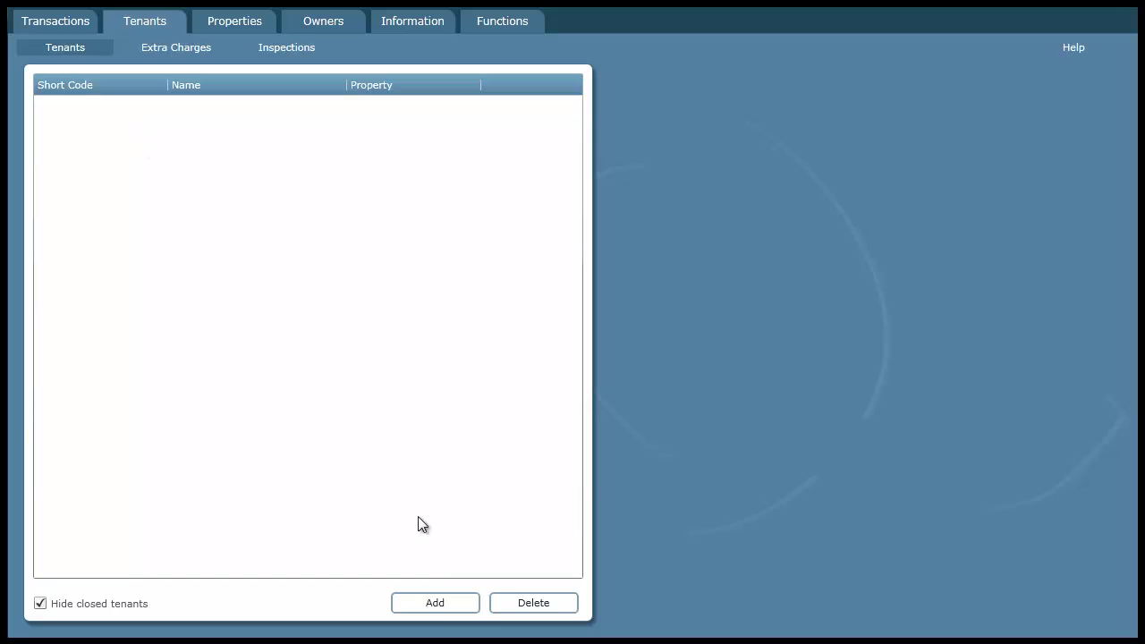
pyautogui.click(438, 603)
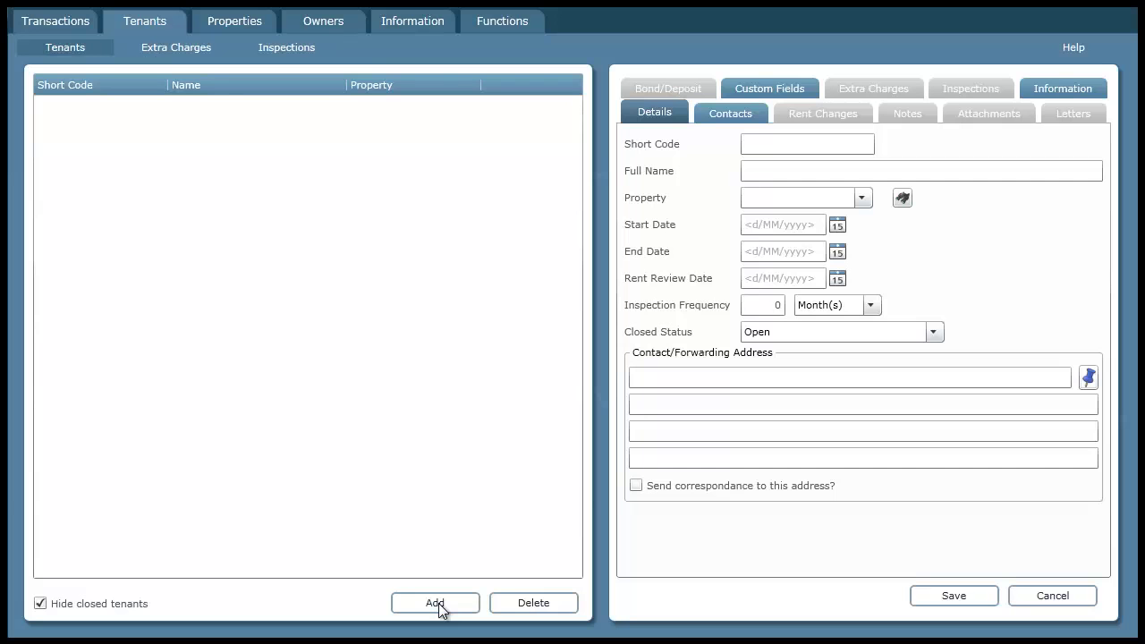
pyautogui.click(788, 143)
pyautogui.write('tenant 1')
pyautogui.press('Tab')
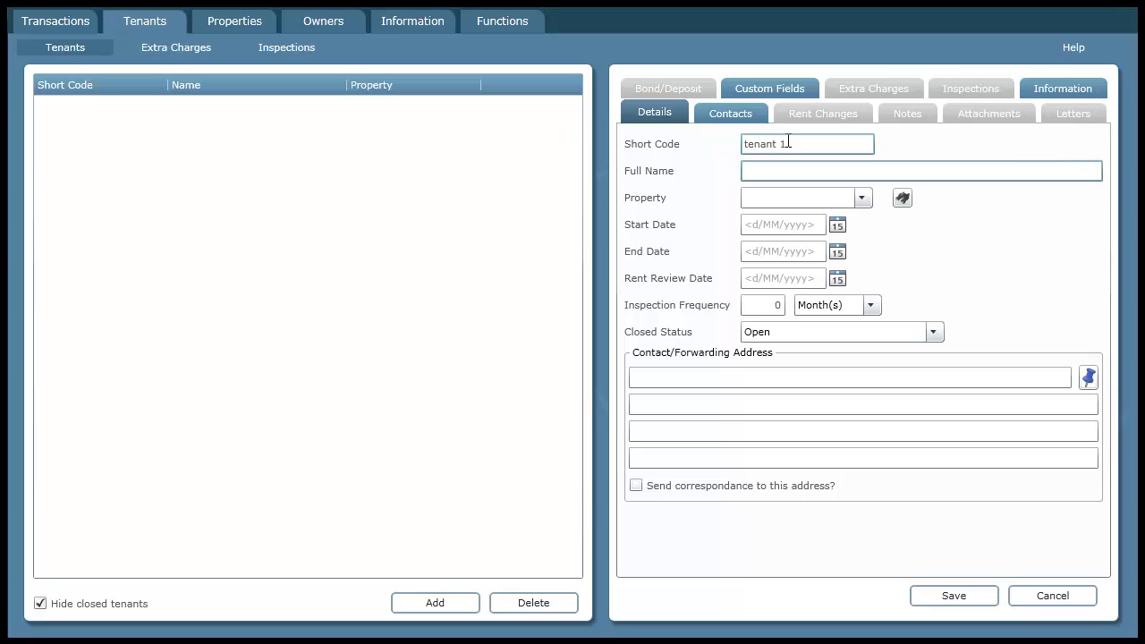
pyautogui.write('Mrs Tenant 1')
pyautogui.press('Tab')
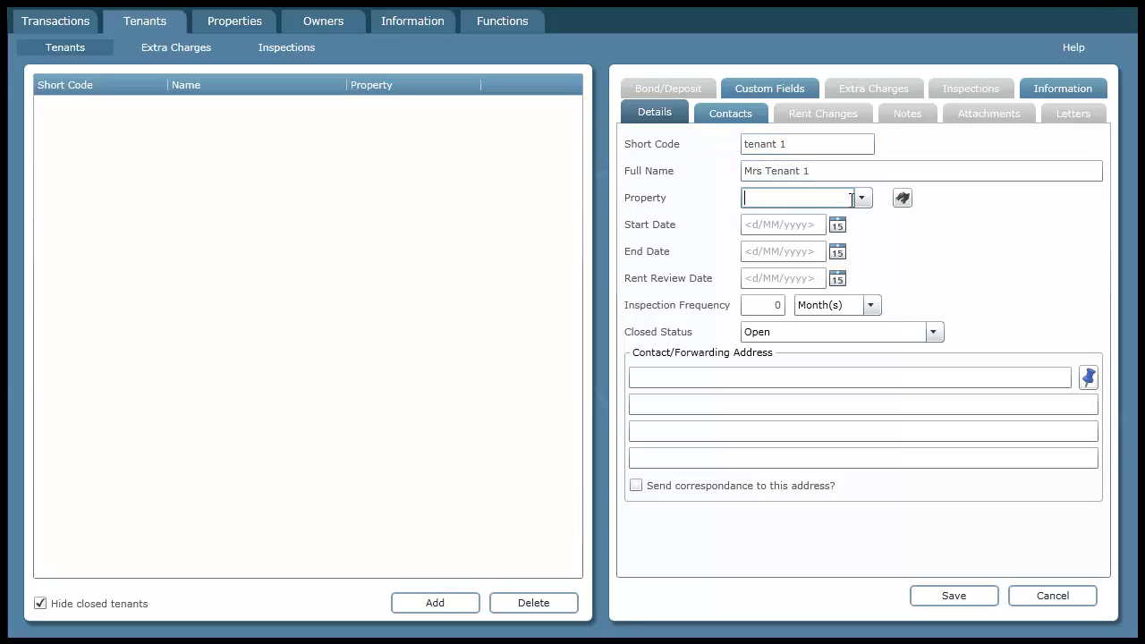
pyautogui.click(863, 200)
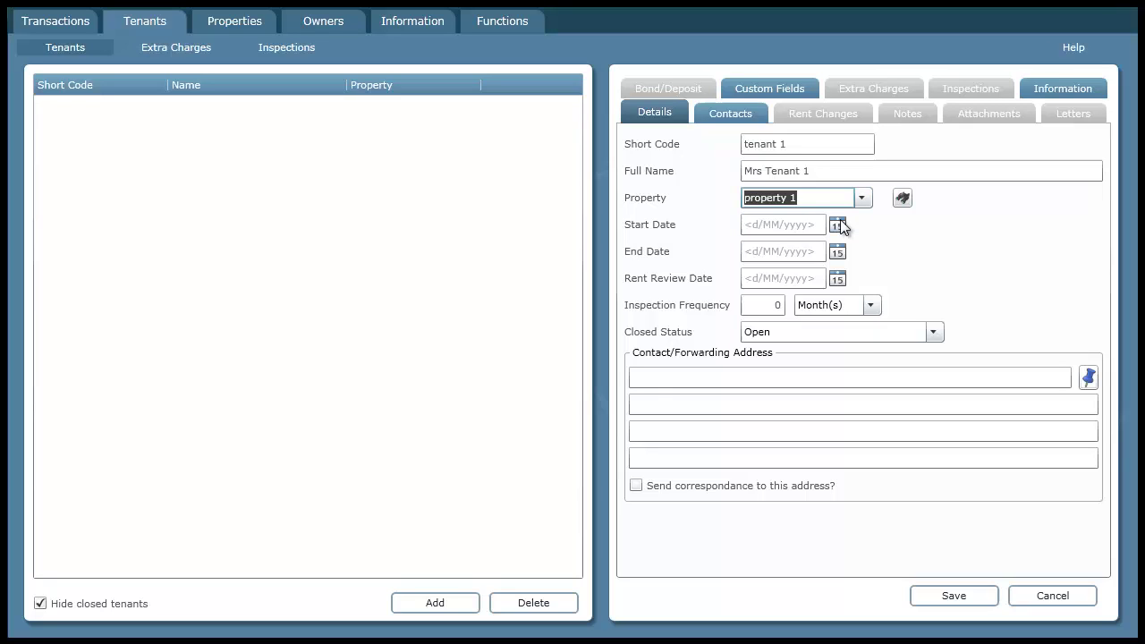
pyautogui.click(837, 223)
pyautogui.click(801, 348)
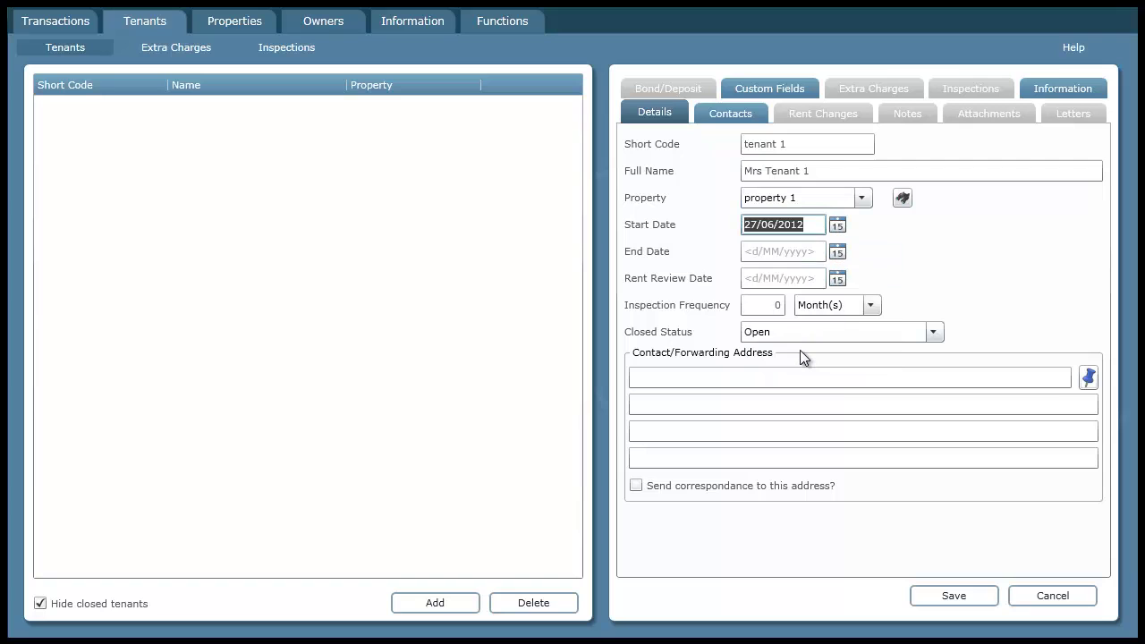
# Save tenant 1 with an initial rent of 300 every 2 weeks
pyautogui.click(952, 596)
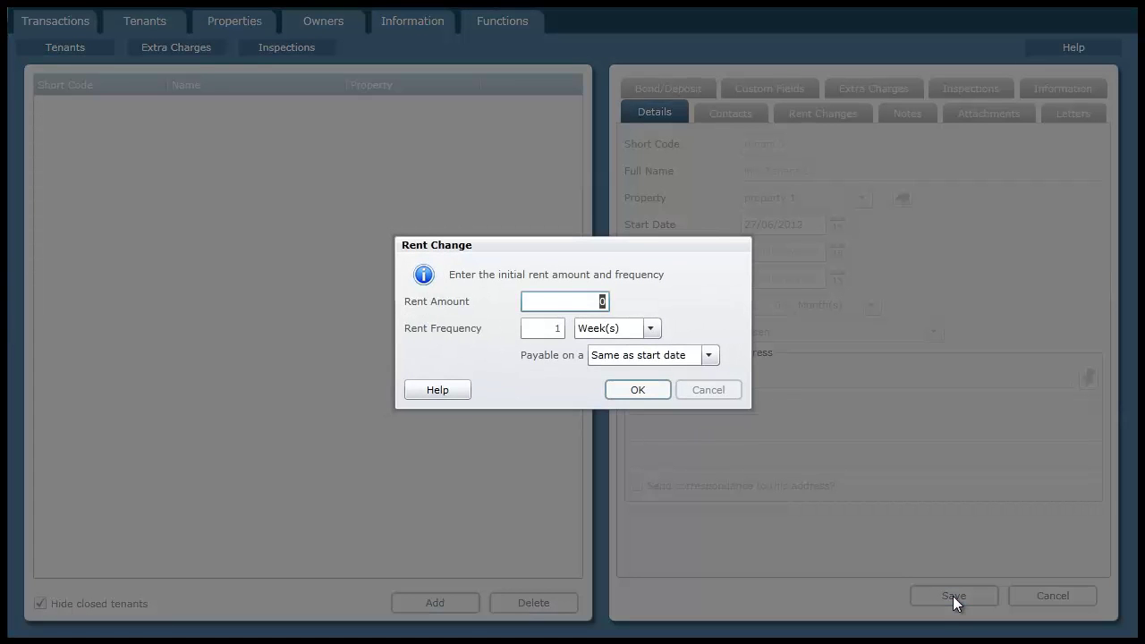
pyautogui.click(651, 328)
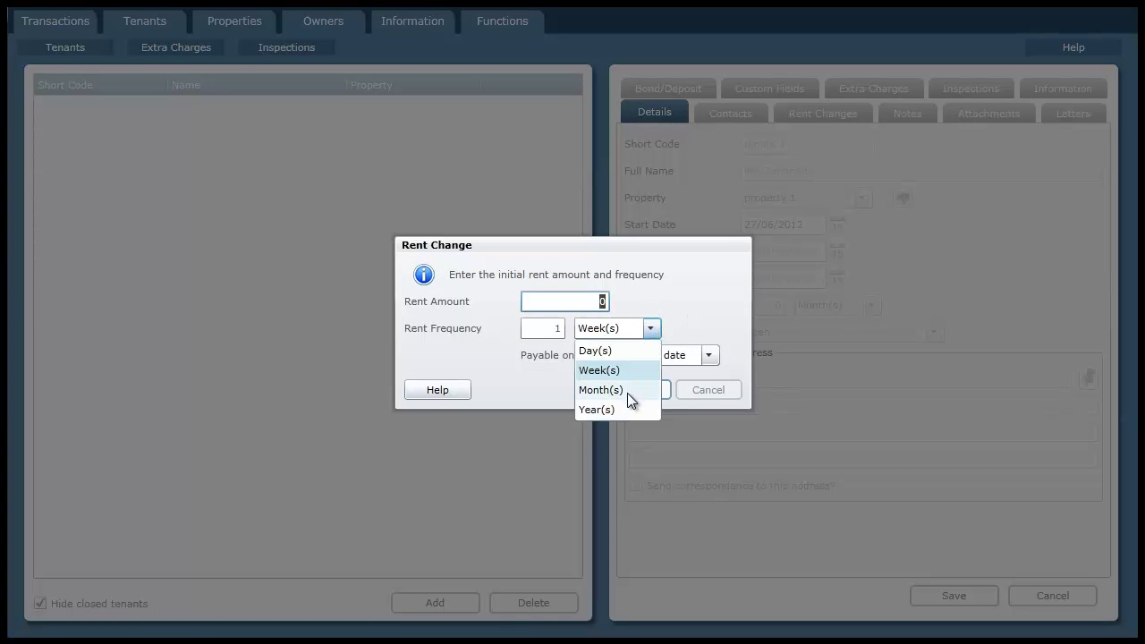
pyautogui.click(644, 290)
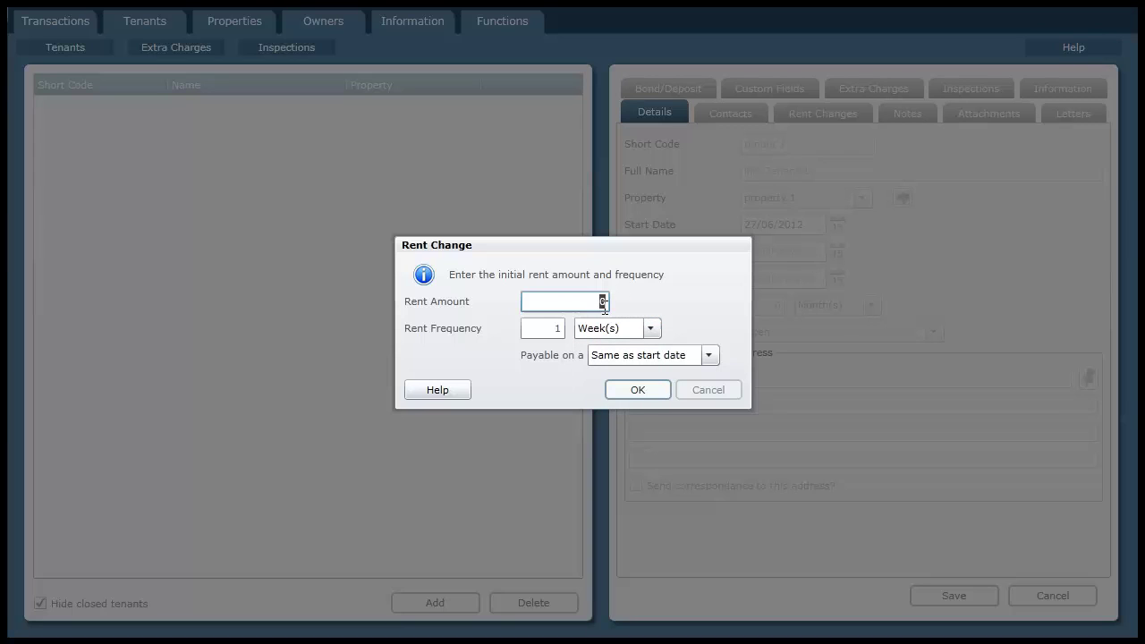
pyautogui.write('300')
pyautogui.press('Tab')
pyautogui.write('2')
pyautogui.press('Tab')
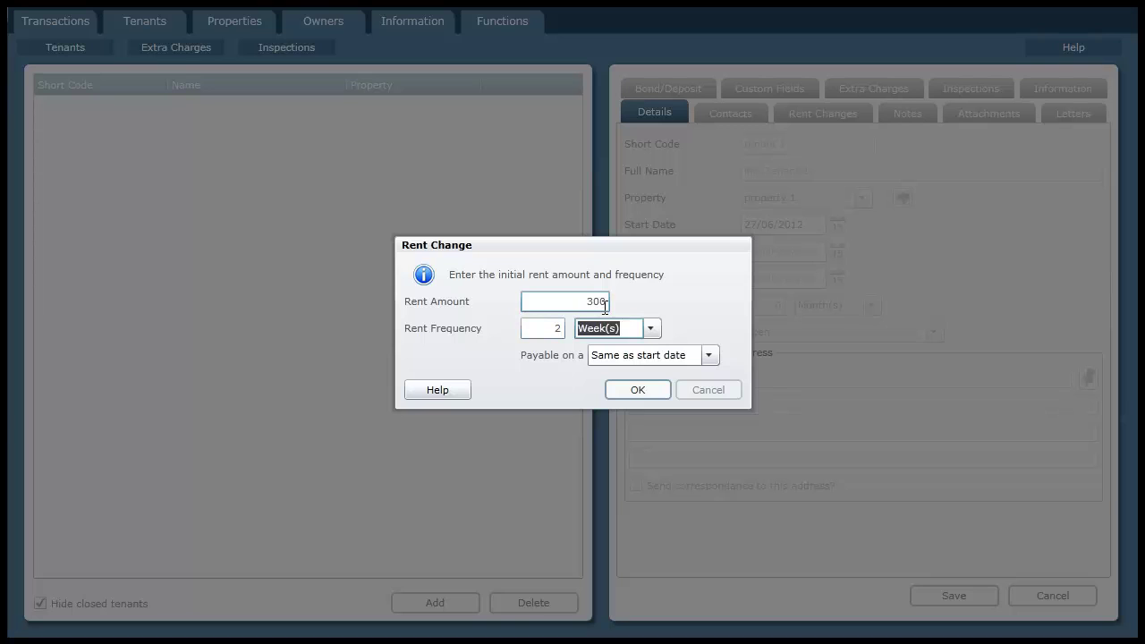
pyautogui.click(637, 392)
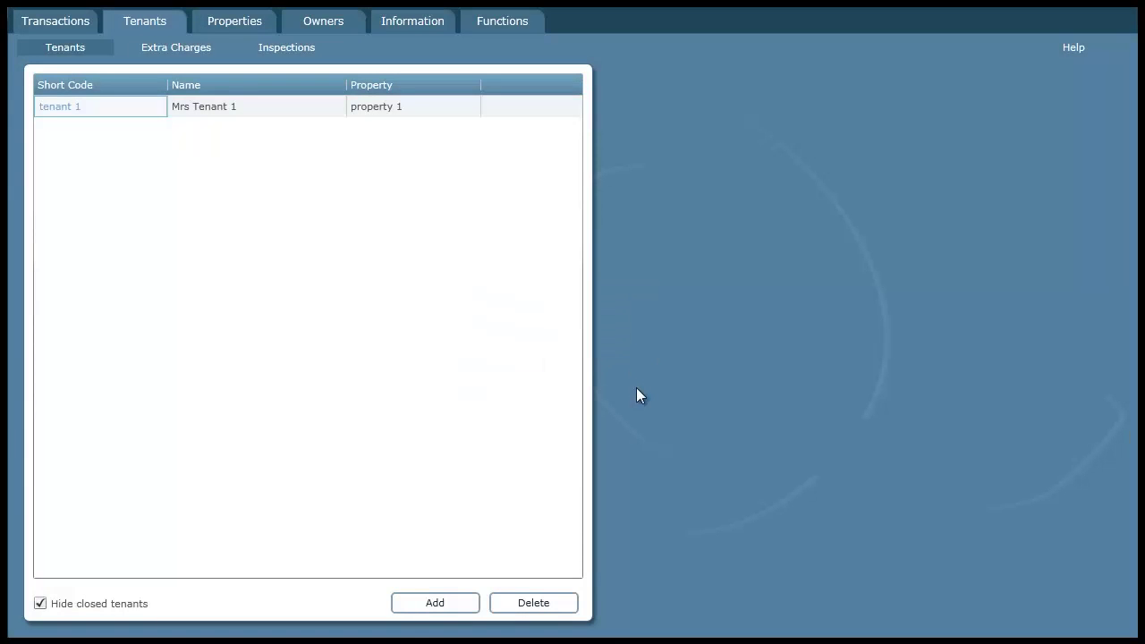
pyautogui.doubleClick(53, 108)
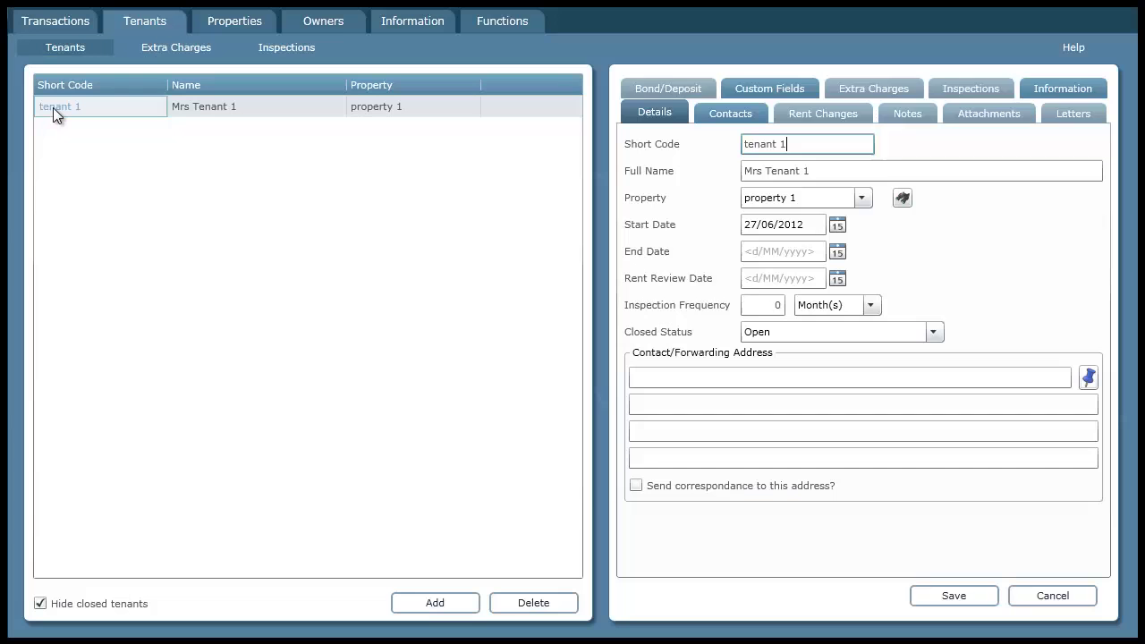
pyautogui.click(1059, 88)
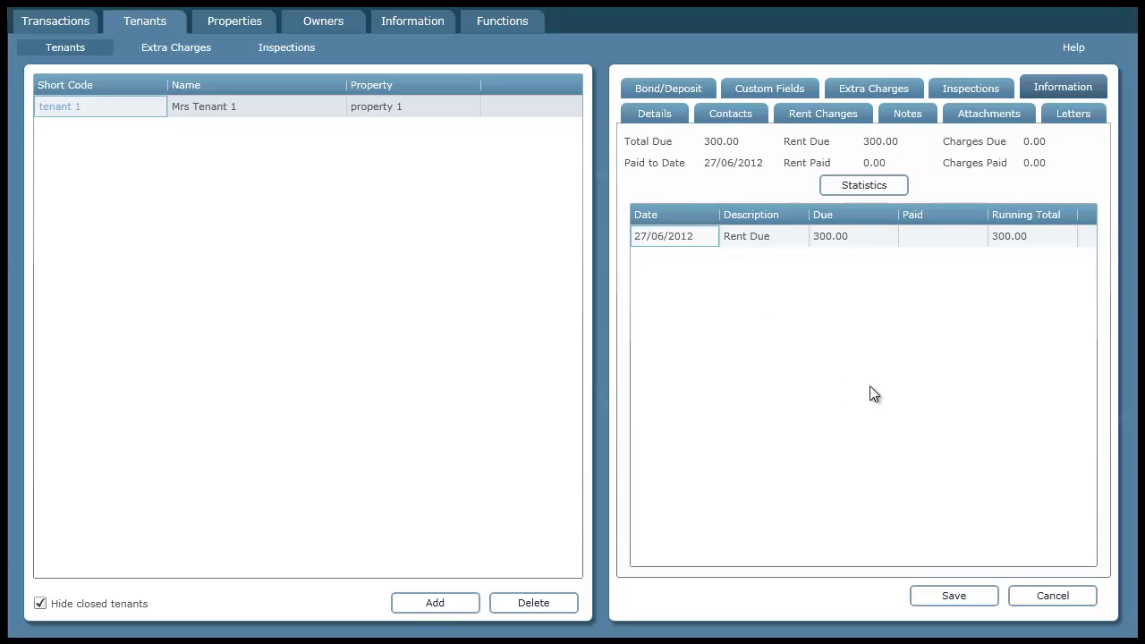
pyautogui.click(1059, 597)
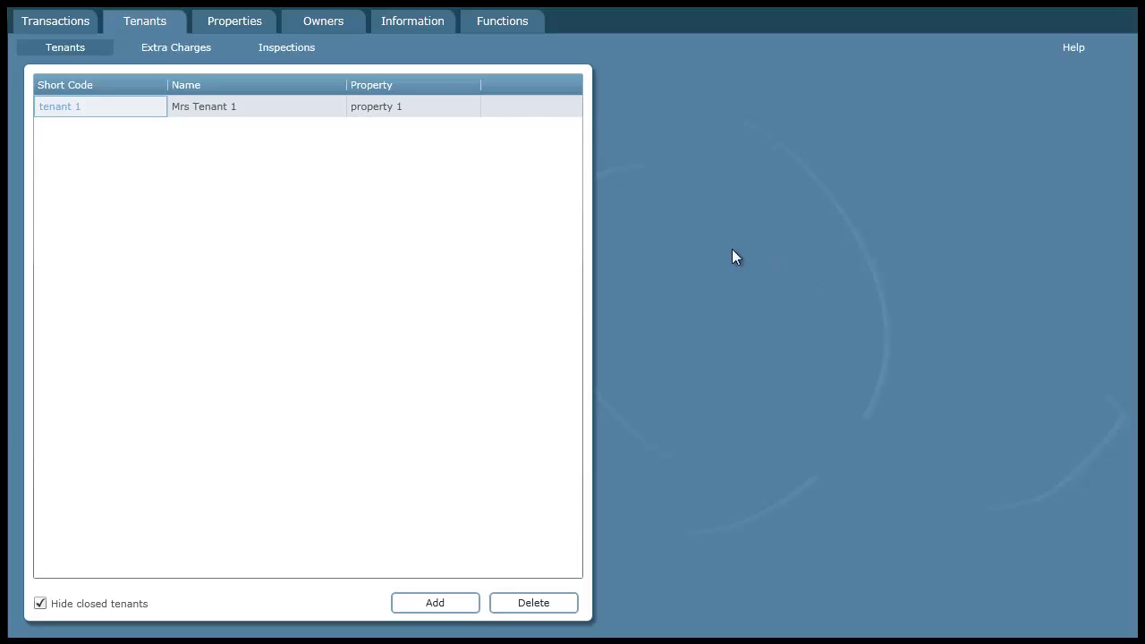
# Save a 200 Rent receipt in the Cashbook for property 1 and tenant 1
pyautogui.click(78, 21)
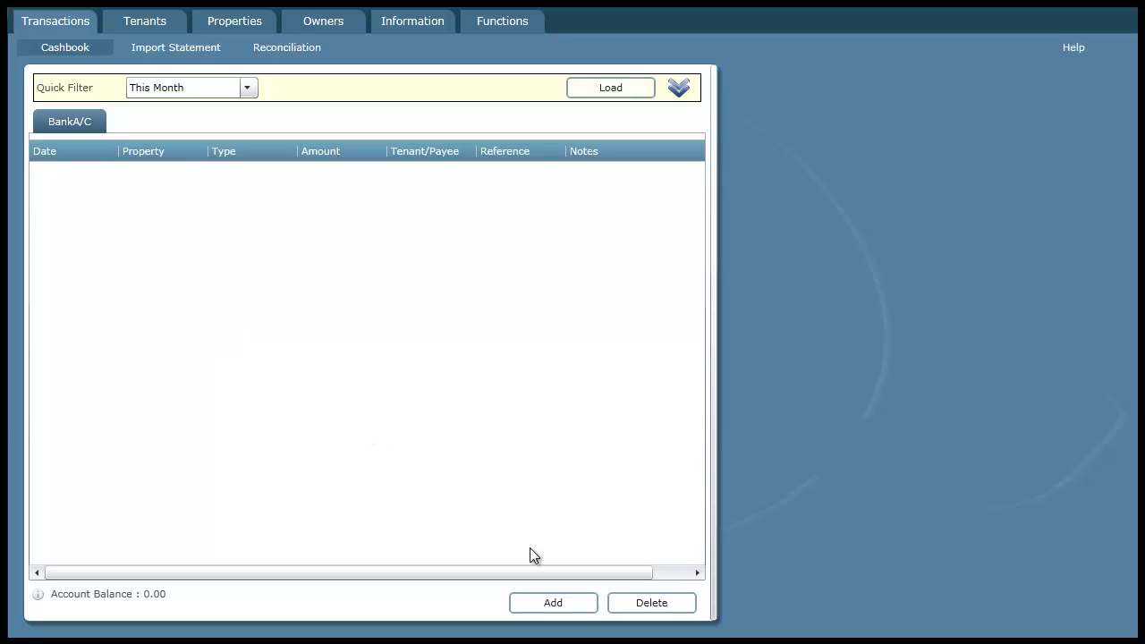
pyautogui.click(553, 603)
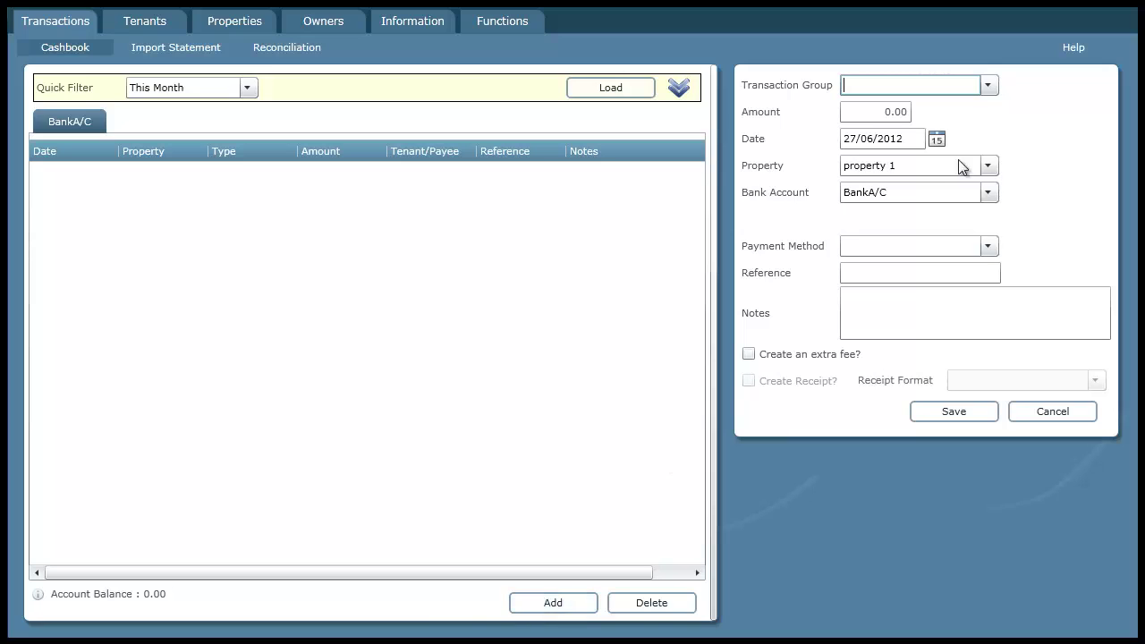
pyautogui.click(988, 85)
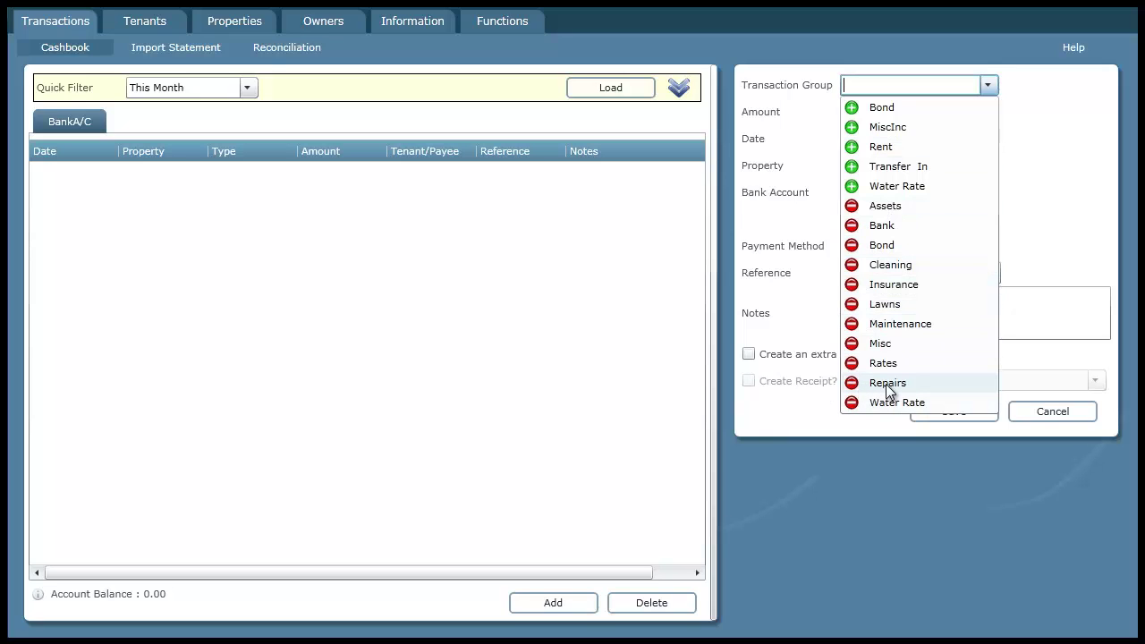
pyautogui.click(884, 148)
pyautogui.press('Tab')
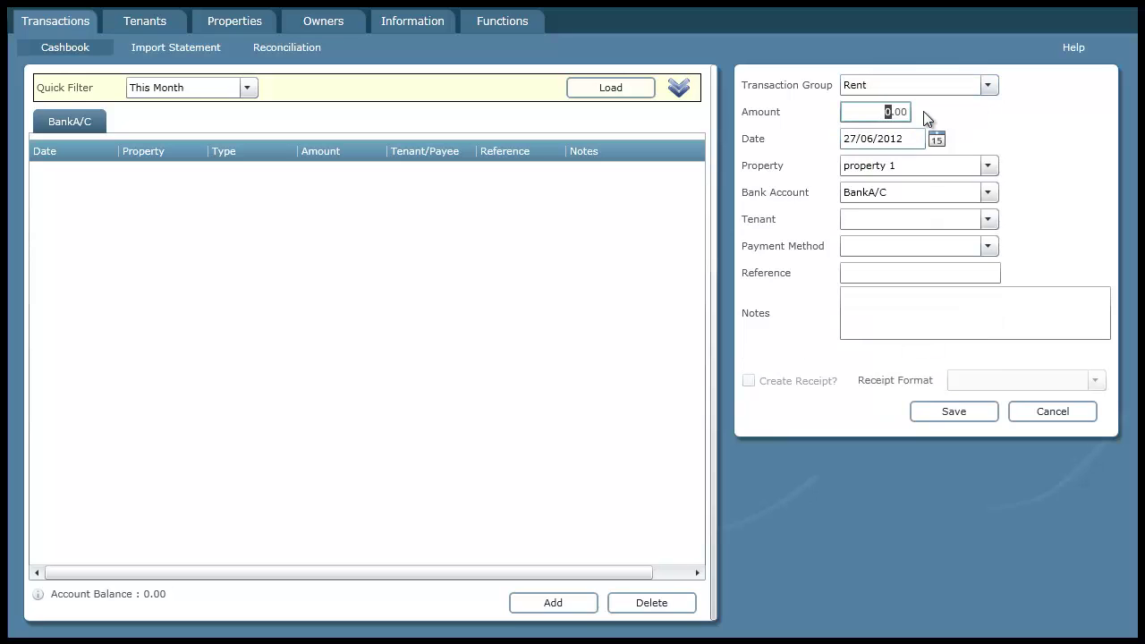
pyautogui.write('200')
pyautogui.press('Tab')
pyautogui.press('Tab')
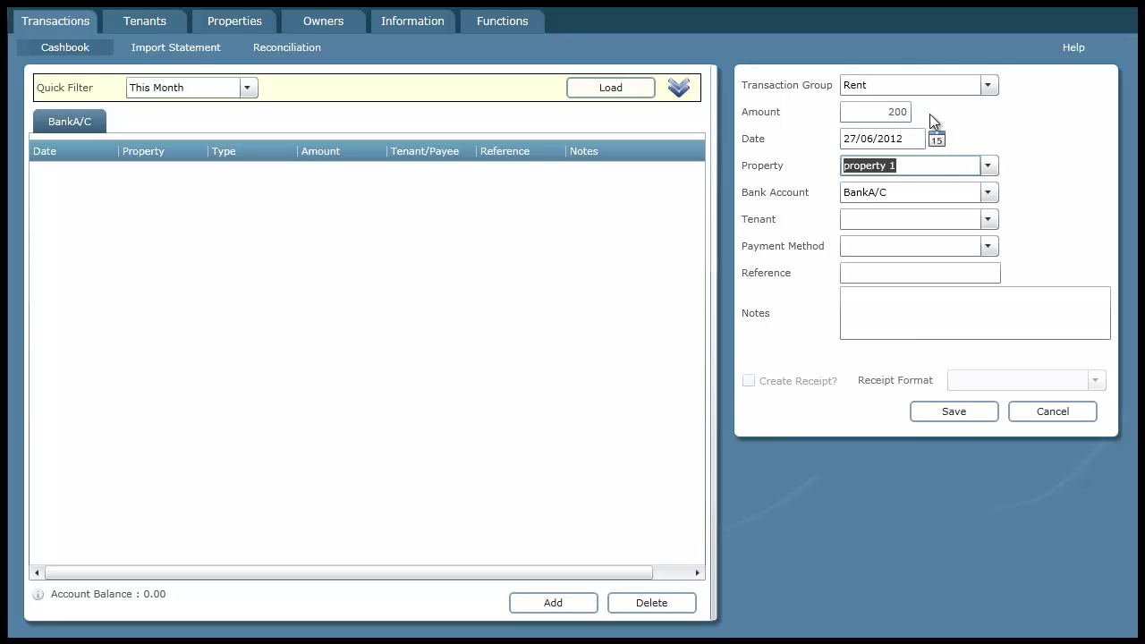
pyautogui.click(989, 165)
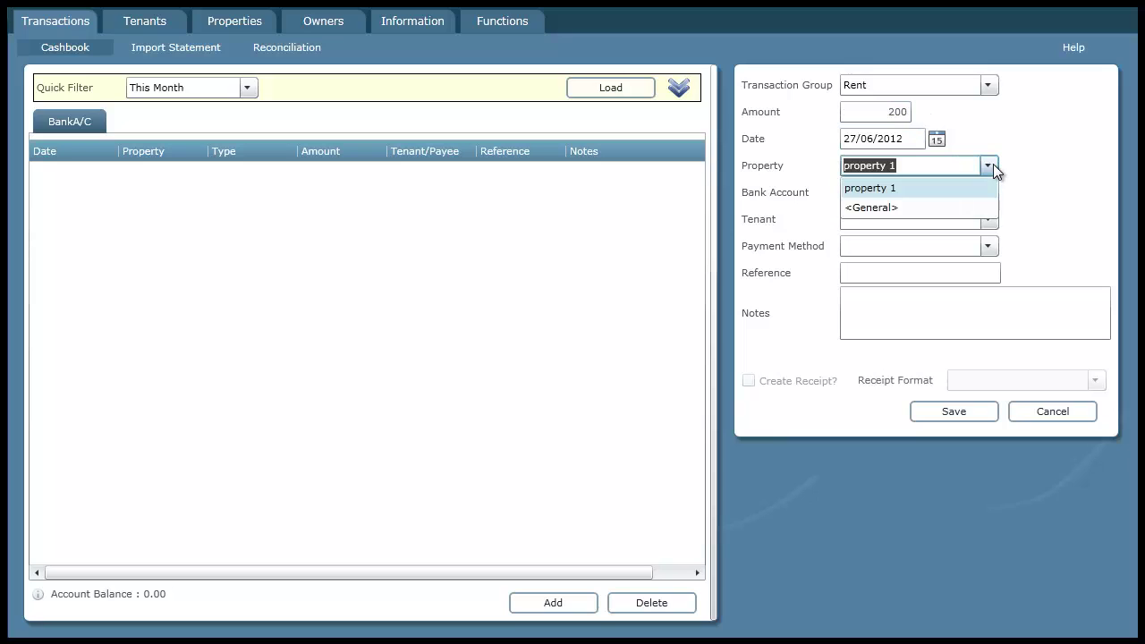
pyautogui.click(926, 189)
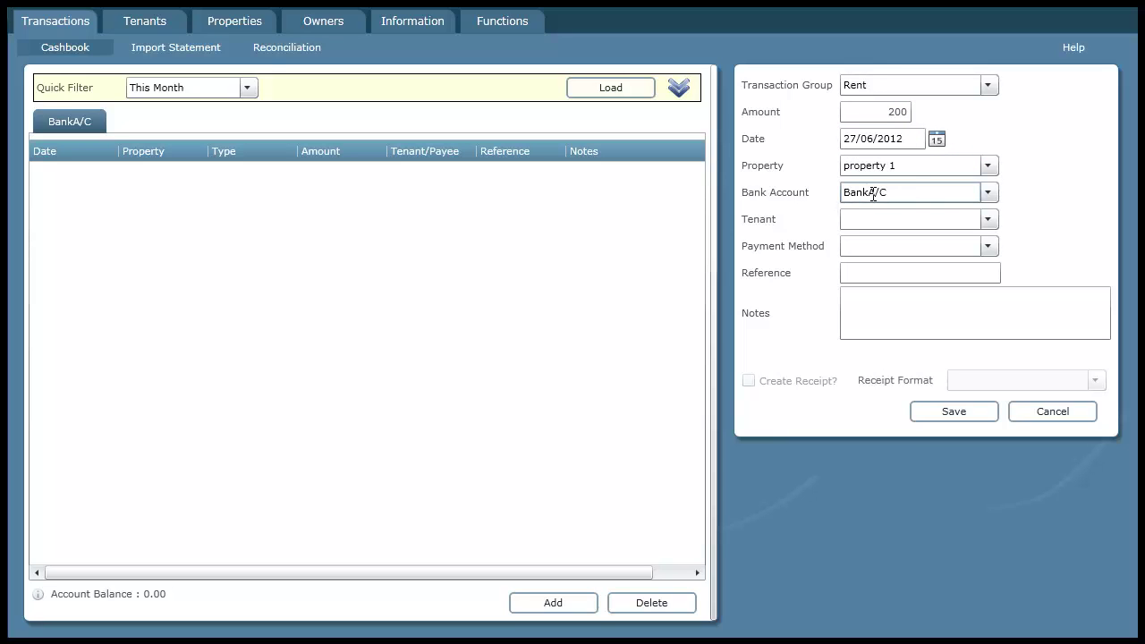
pyautogui.click(989, 219)
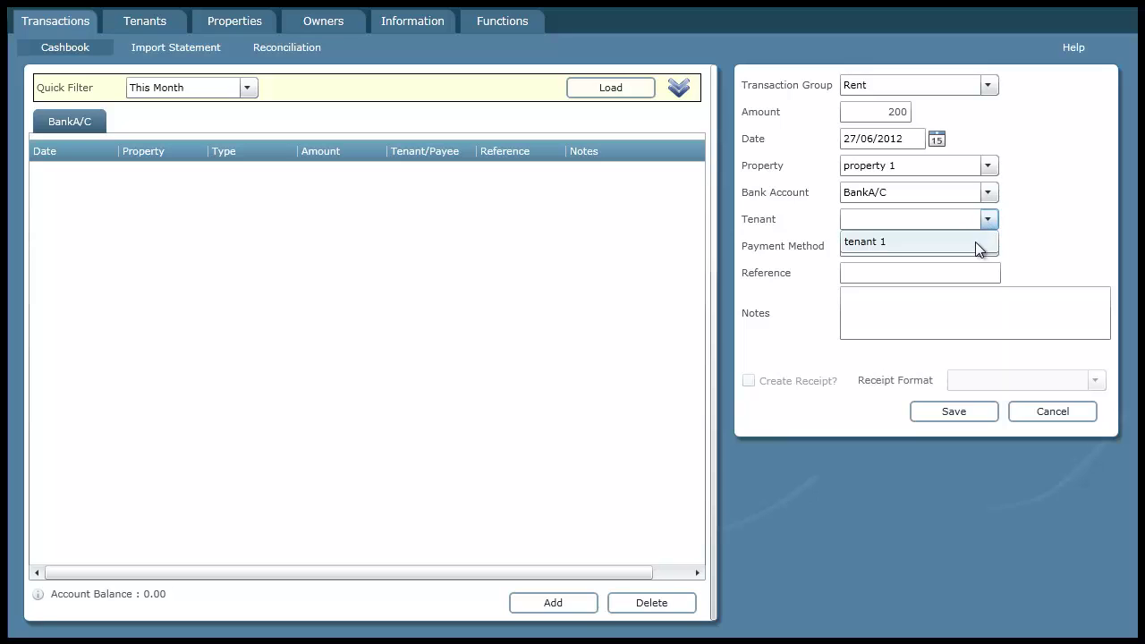
pyautogui.click(975, 241)
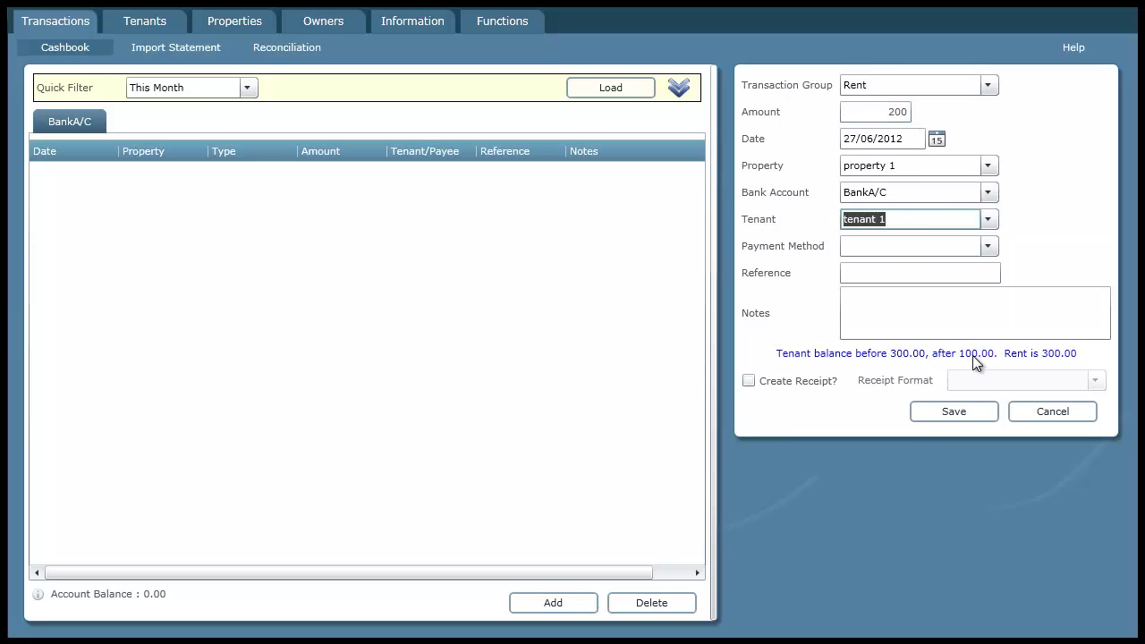
pyautogui.click(964, 413)
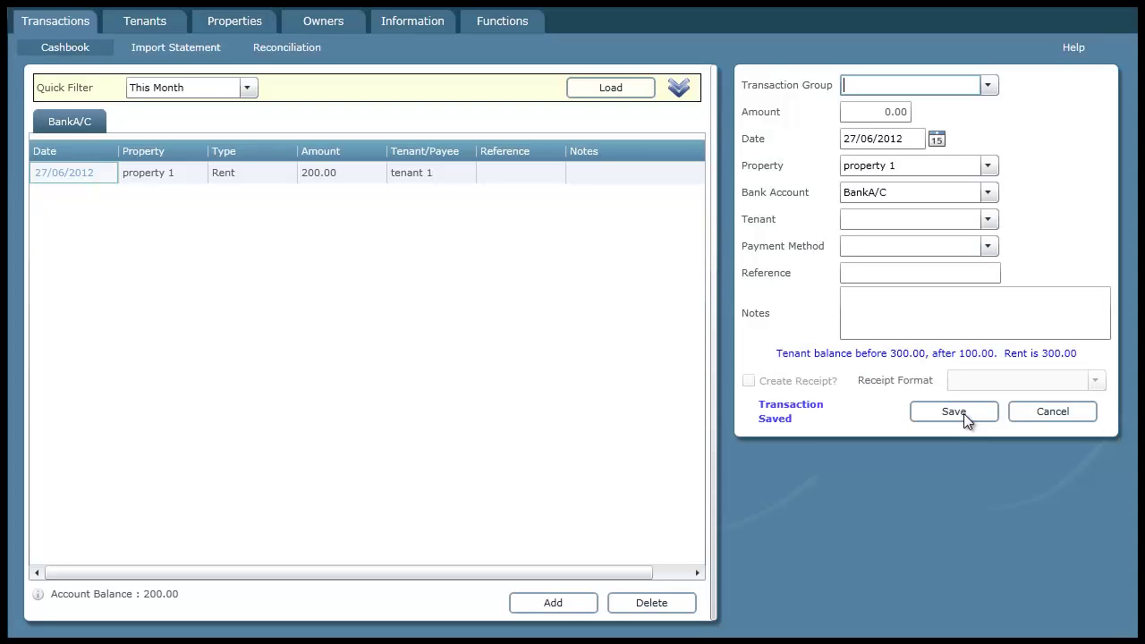
# Close the transaction form and view tenant 1's Information tab showing 100.00 due
pyautogui.click(1068, 415)
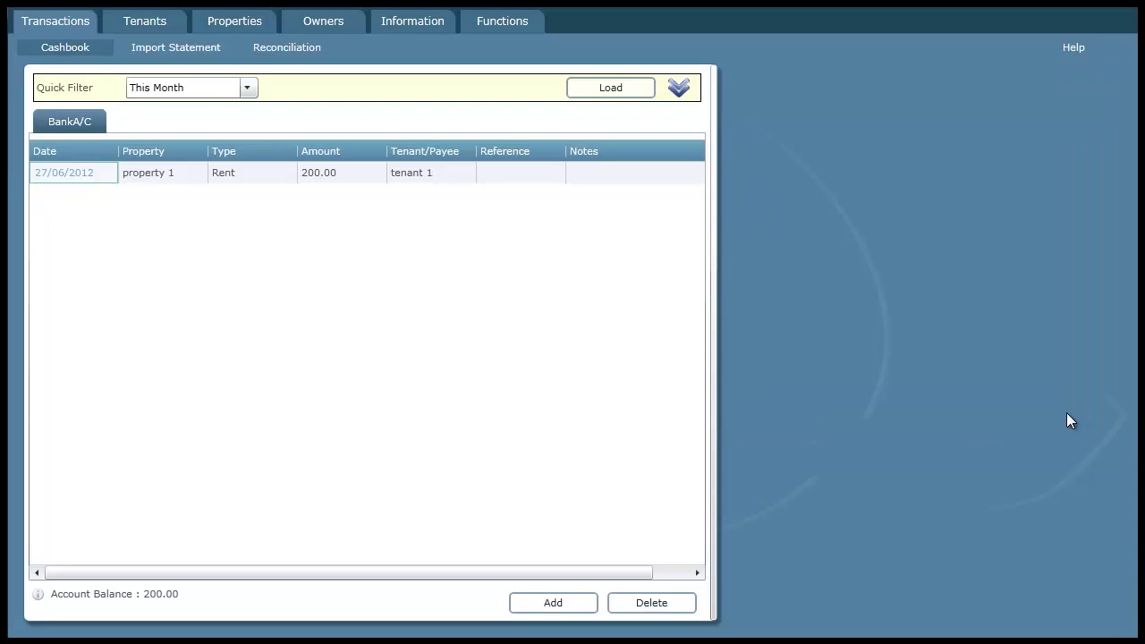
pyautogui.click(158, 25)
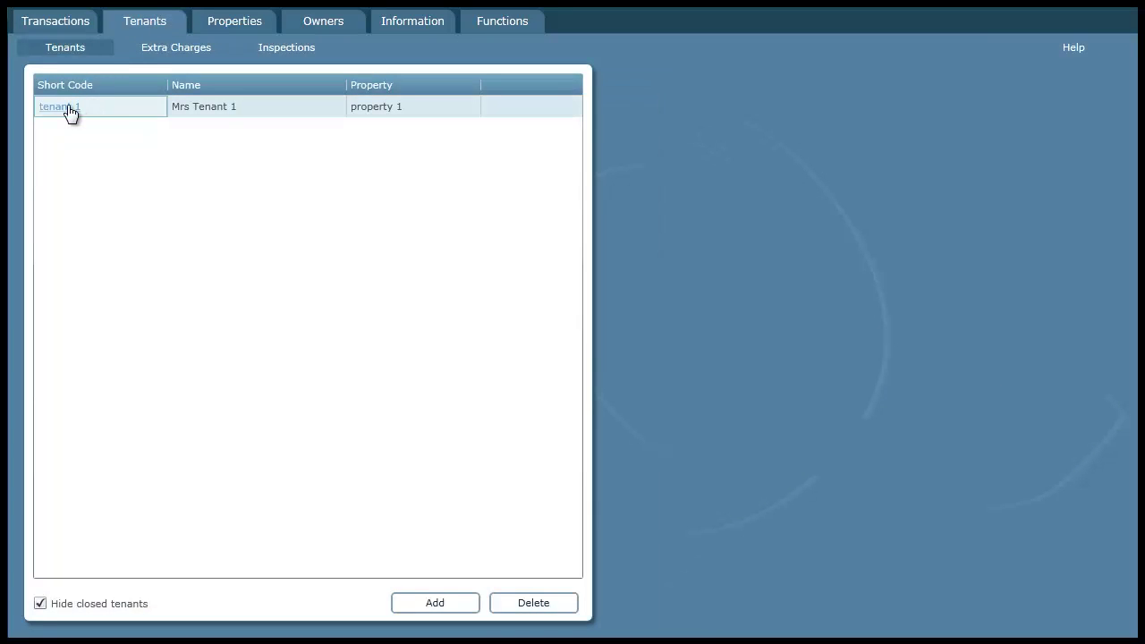
pyautogui.click(68, 108)
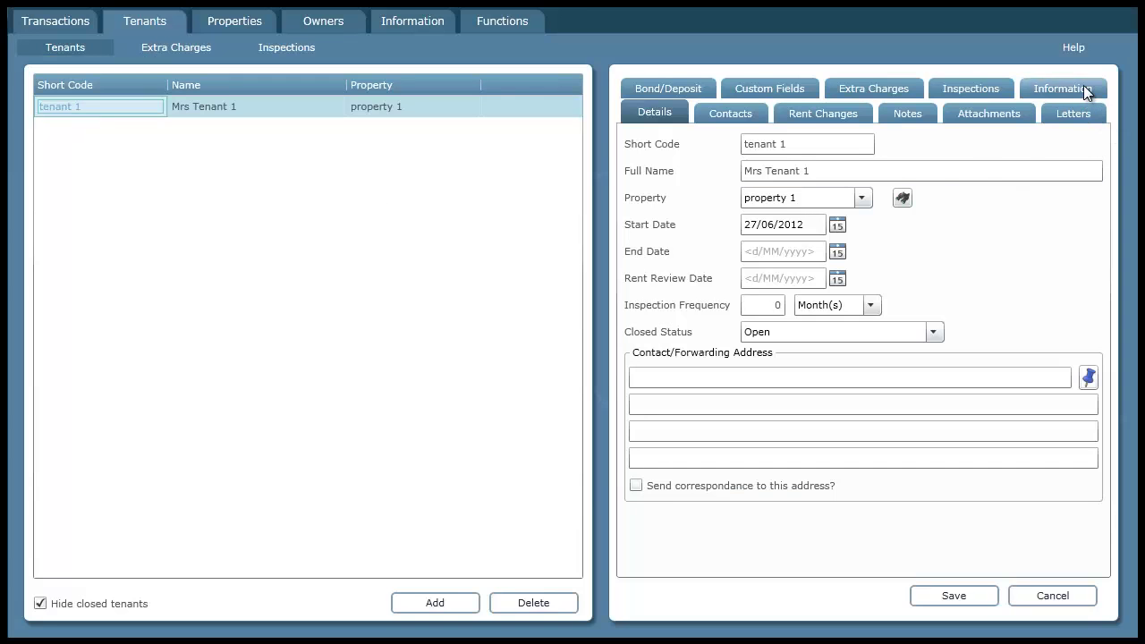
pyautogui.click(1083, 86)
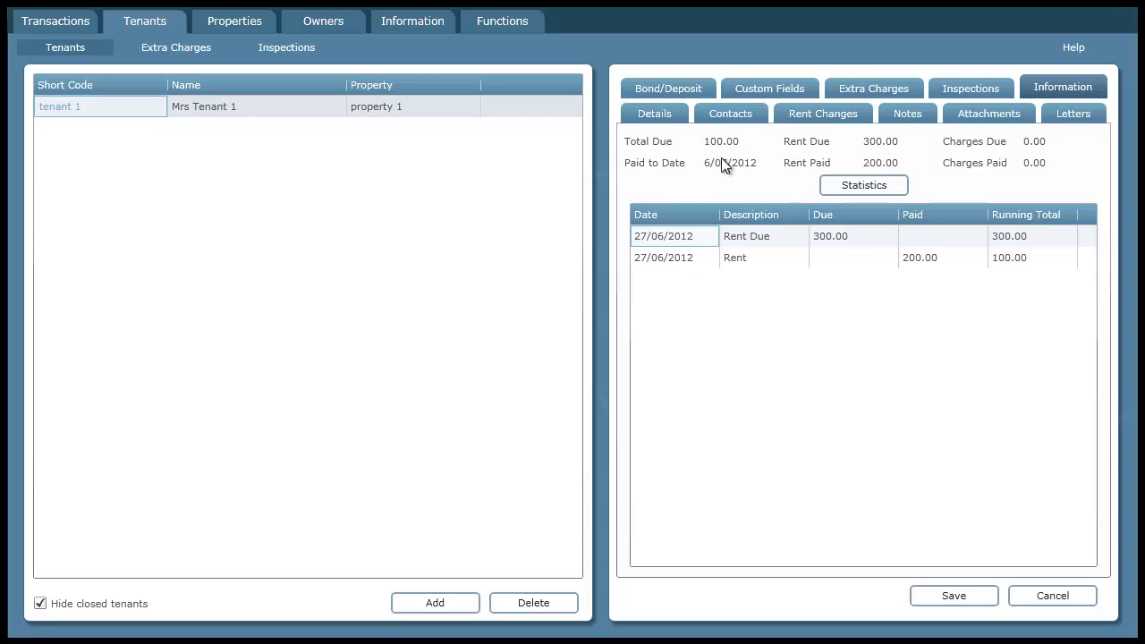
# Cancel out of tenant 1's details form, returning to the Tenants list
pyautogui.click(1053, 597)
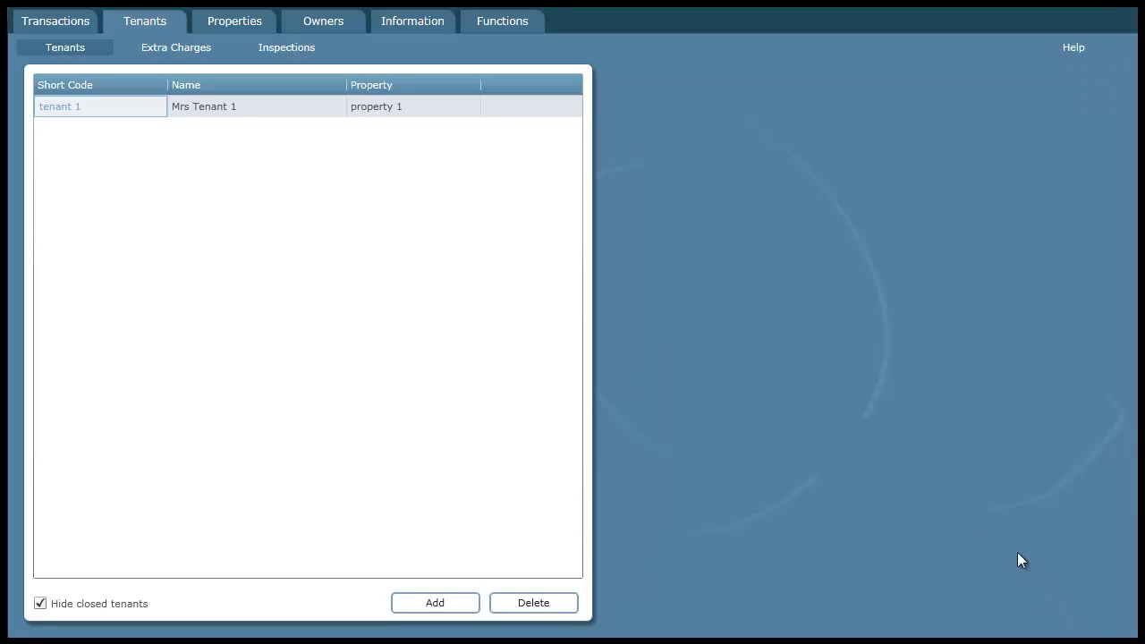